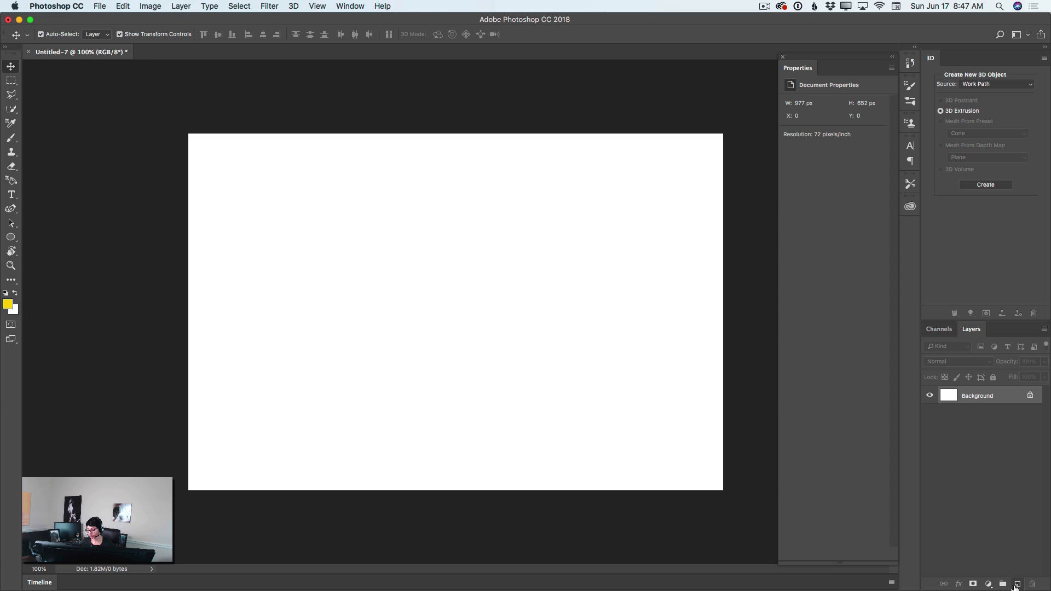
# Step: Create a new layer above the background and name it "bottle"
pyautogui.click(1016, 585)
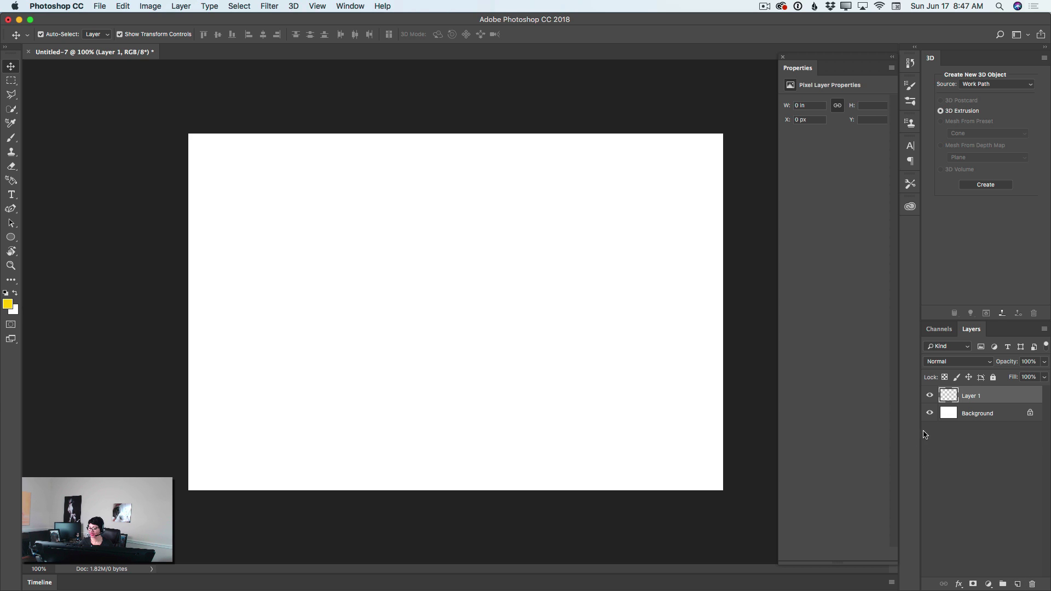
pyautogui.doubleClick(968, 395)
pyautogui.write('bott')
pyautogui.press('Return')
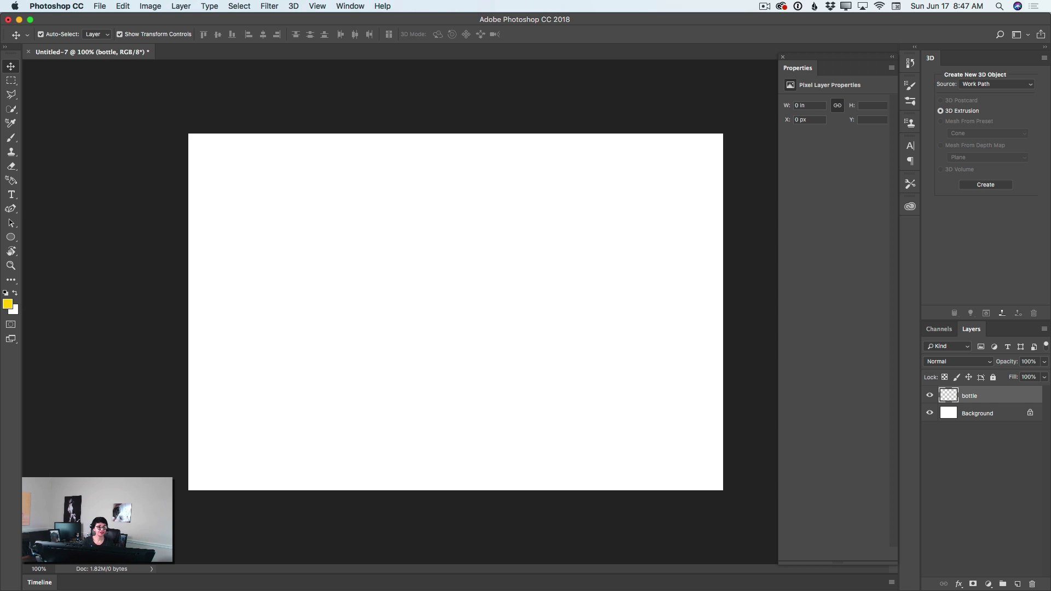
# Step: Start a half-bottle profile in Path mode with the Curvature Pen, outlining a square-cornered cap that steps inward to the neck
pyautogui.click(18, 210)
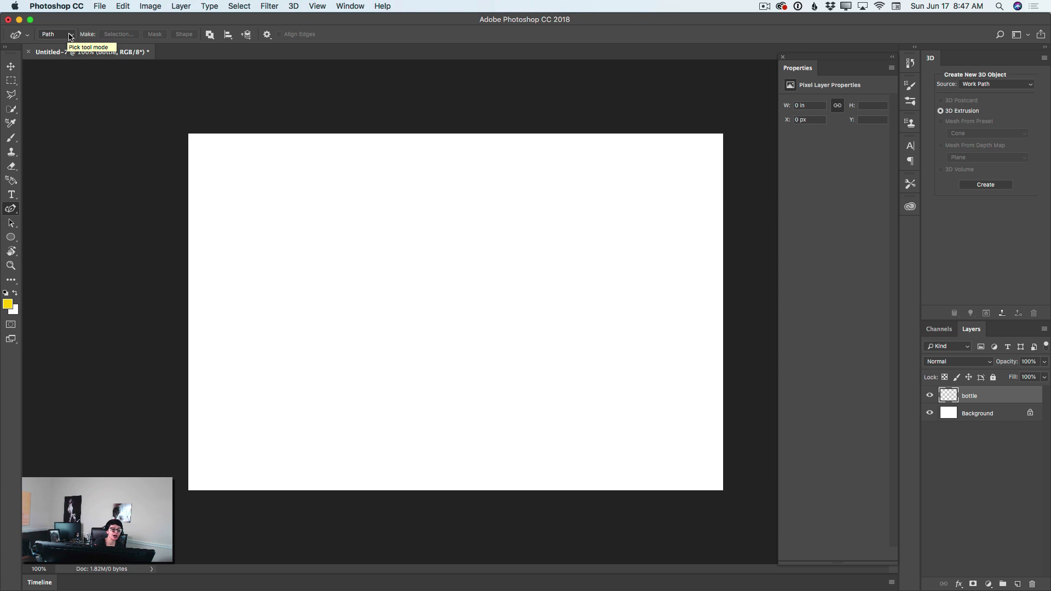
pyautogui.click(70, 35)
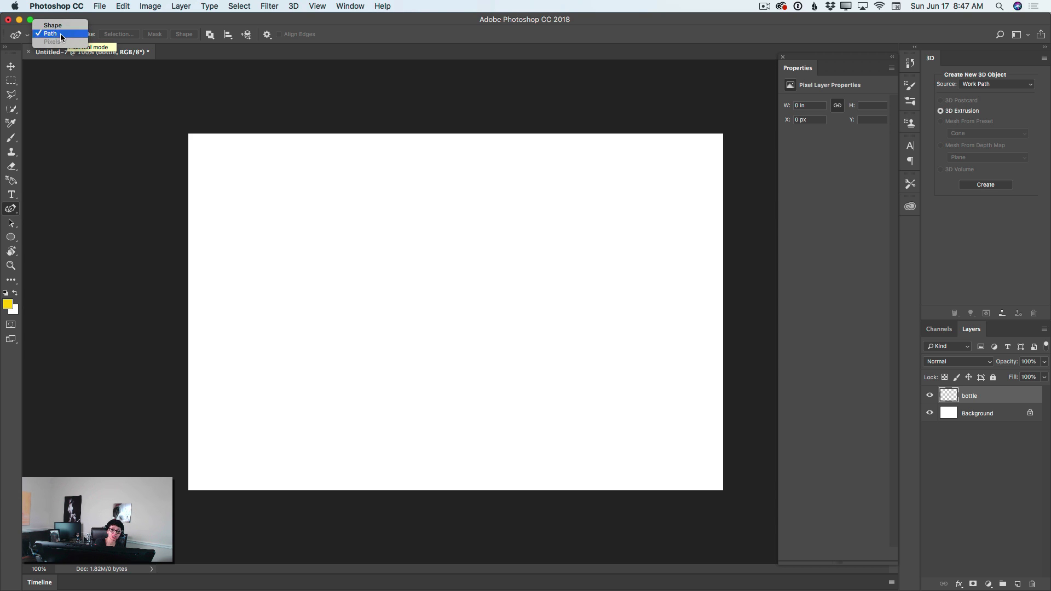
pyautogui.click(60, 34)
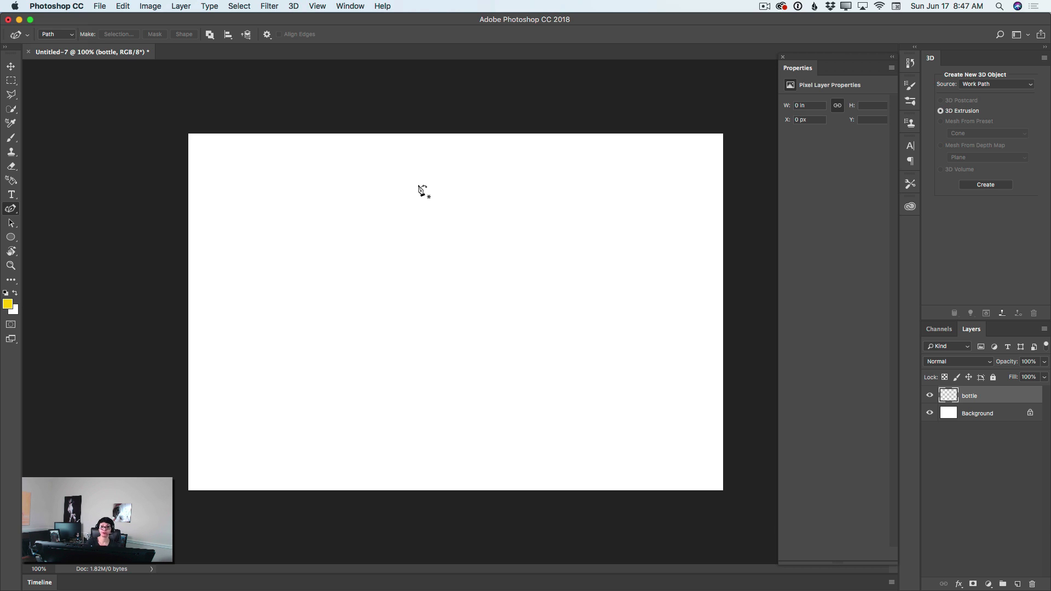
pyautogui.click(418, 163)
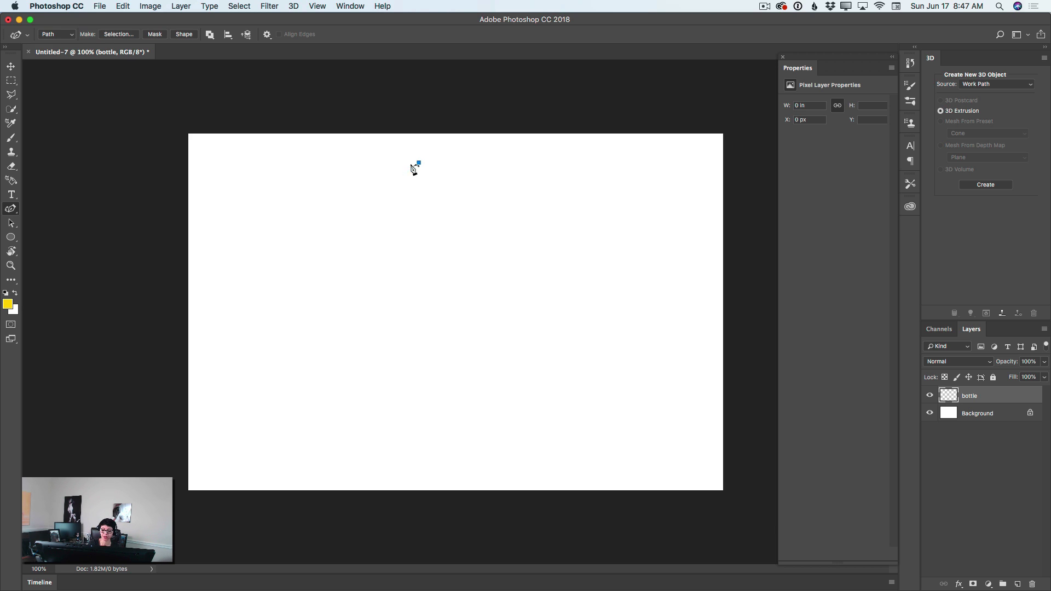
pyautogui.click(391, 162)
pyautogui.click(391, 198)
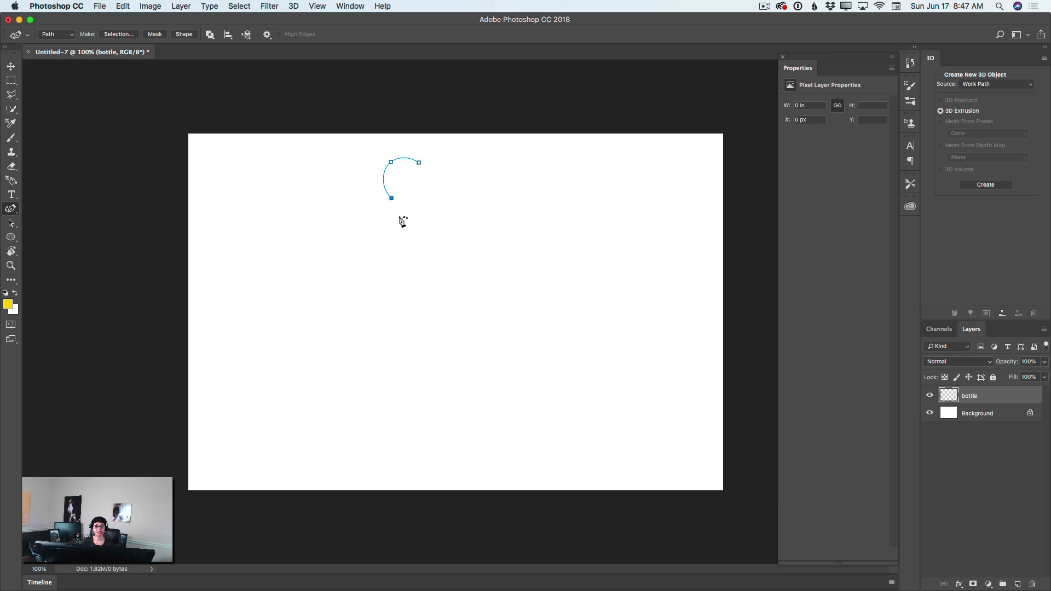
pyautogui.click(392, 163)
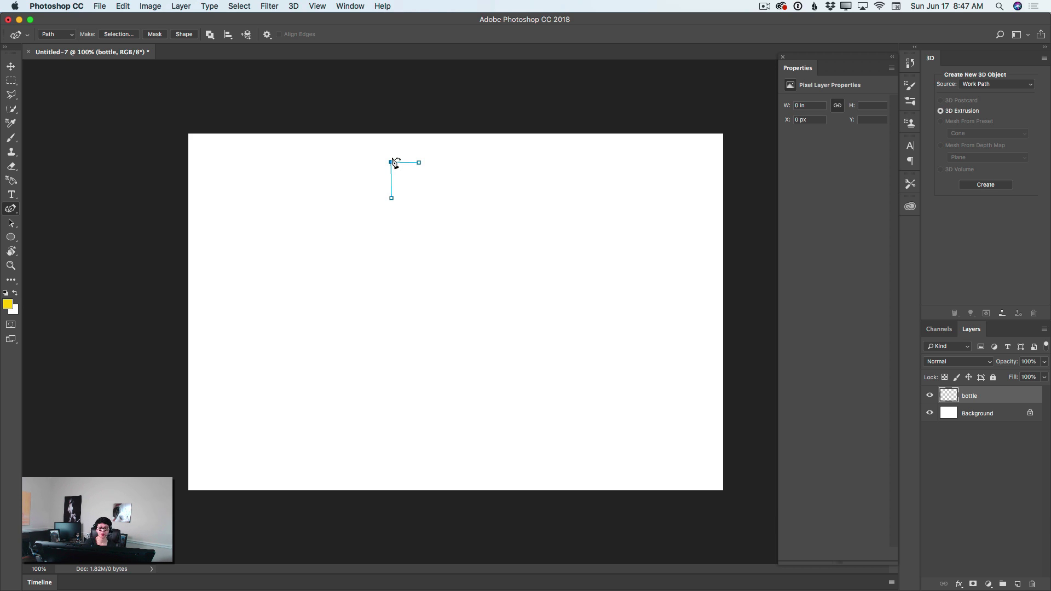
pyautogui.click(399, 198)
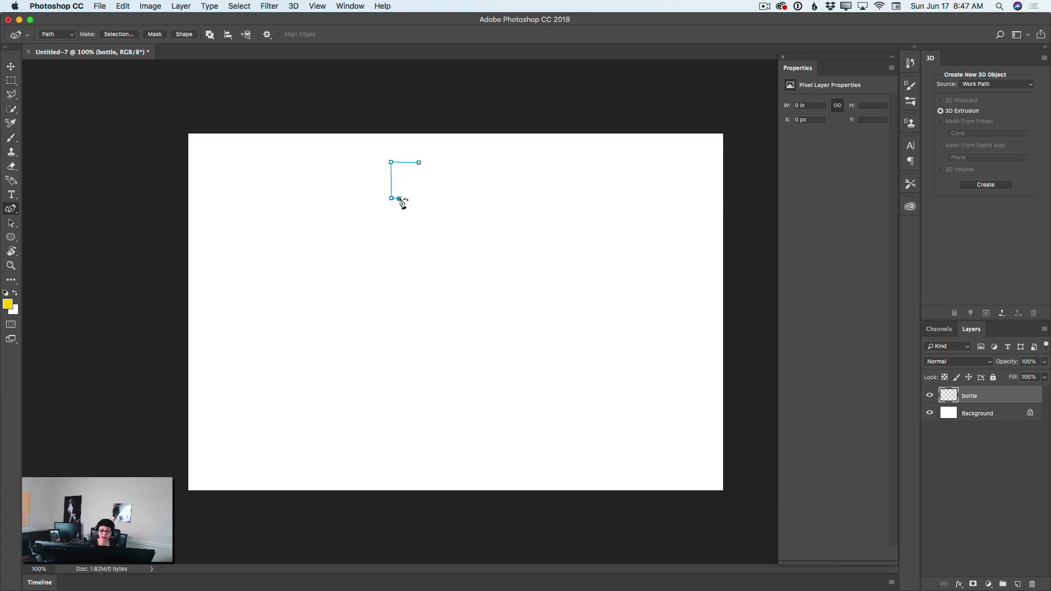
# Step: Continue the bottle path with a straight neck and a rounded shoulder curving outward
pyautogui.click(399, 226)
pyautogui.moveTo(400, 228); pyautogui.dragTo(399, 240)
pyautogui.click(382, 249)
pyautogui.moveTo(382, 250); pyautogui.dragTo(378, 285)
pyautogui.click(375, 267)
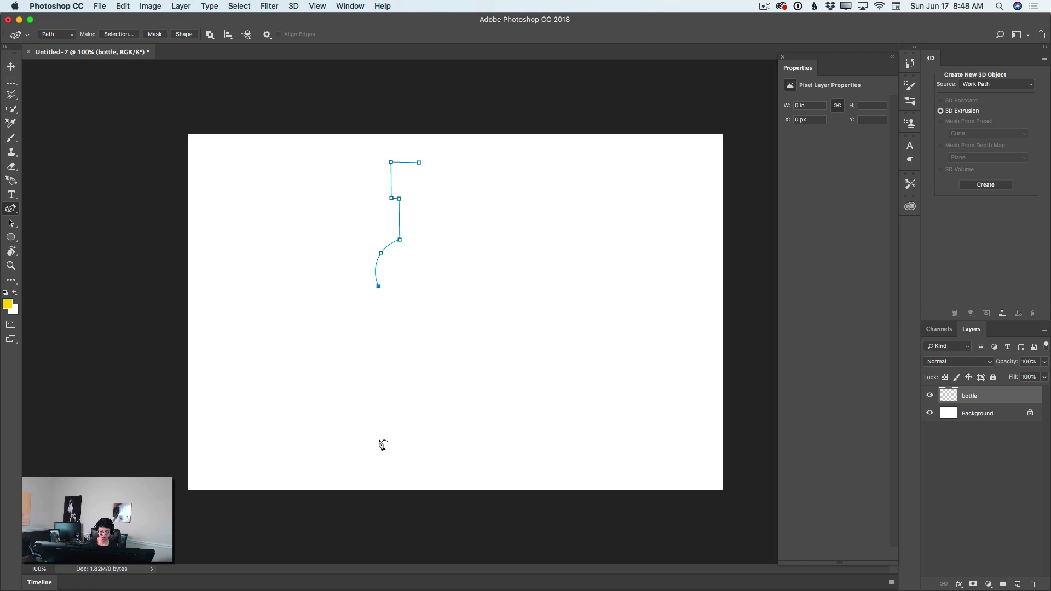
# Step: Complete and close the half-bottle path with a long side and flat base, refining the inner base corner and shoulder points
pyautogui.click(378, 461)
pyautogui.moveTo(379, 465)
pyautogui.mouseDown()
pyautogui.moveTo(380, 476)
pyautogui.moveTo(381, 464)
pyautogui.mouseUp()
pyautogui.moveTo(378, 287); pyautogui.dragTo(375, 284)
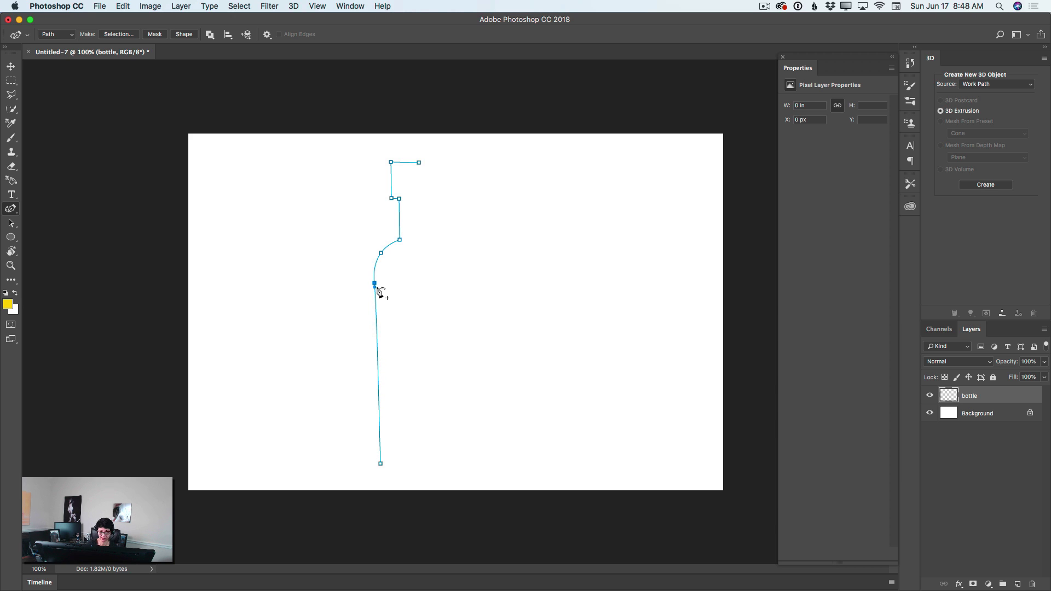
pyautogui.click(380, 464)
pyautogui.click(435, 464)
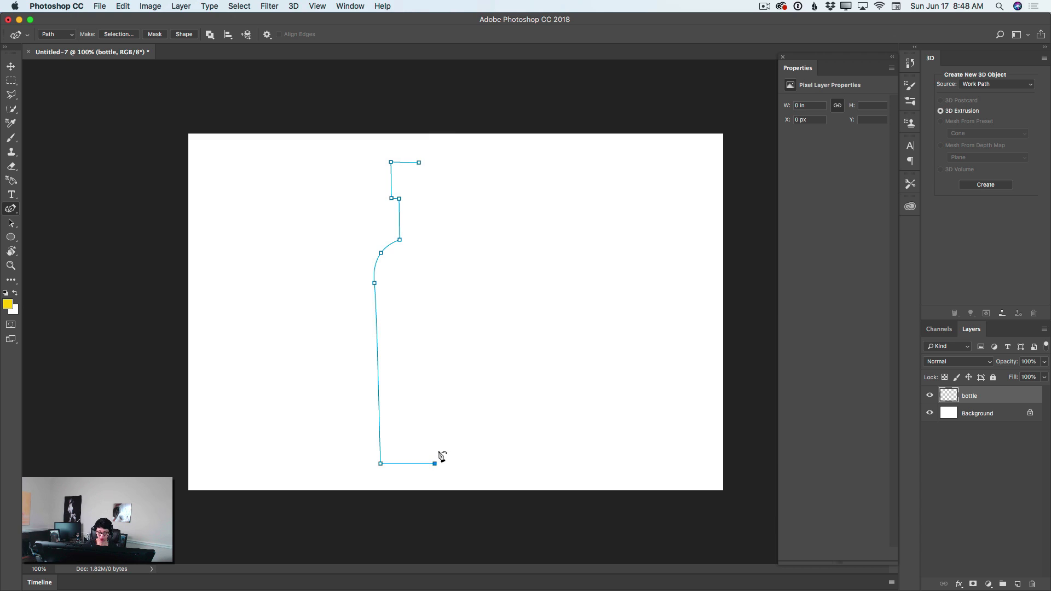
pyautogui.click(419, 163)
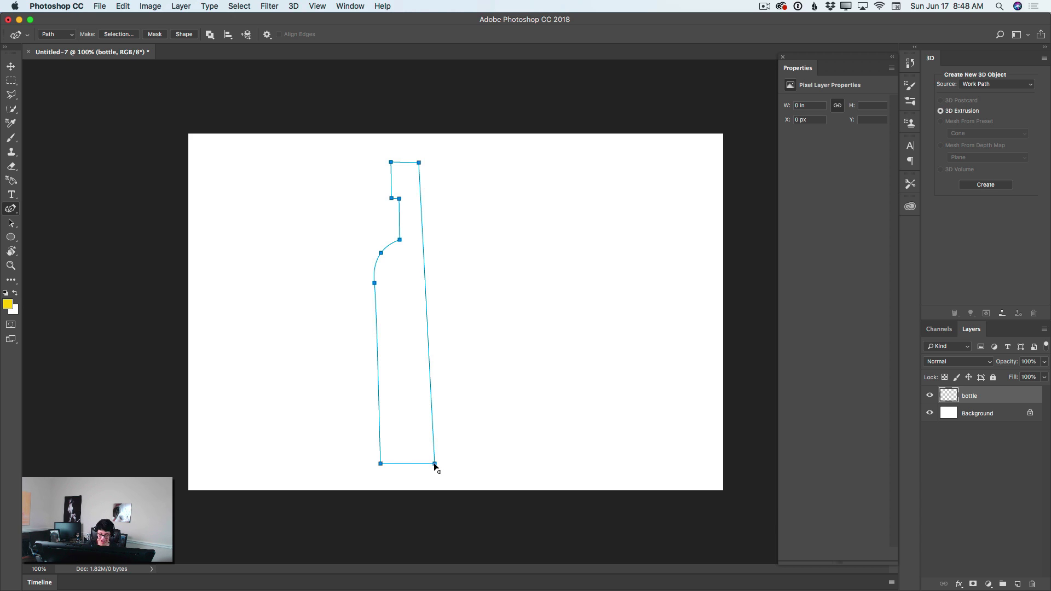
pyautogui.moveTo(433, 462); pyautogui.dragTo(425, 467)
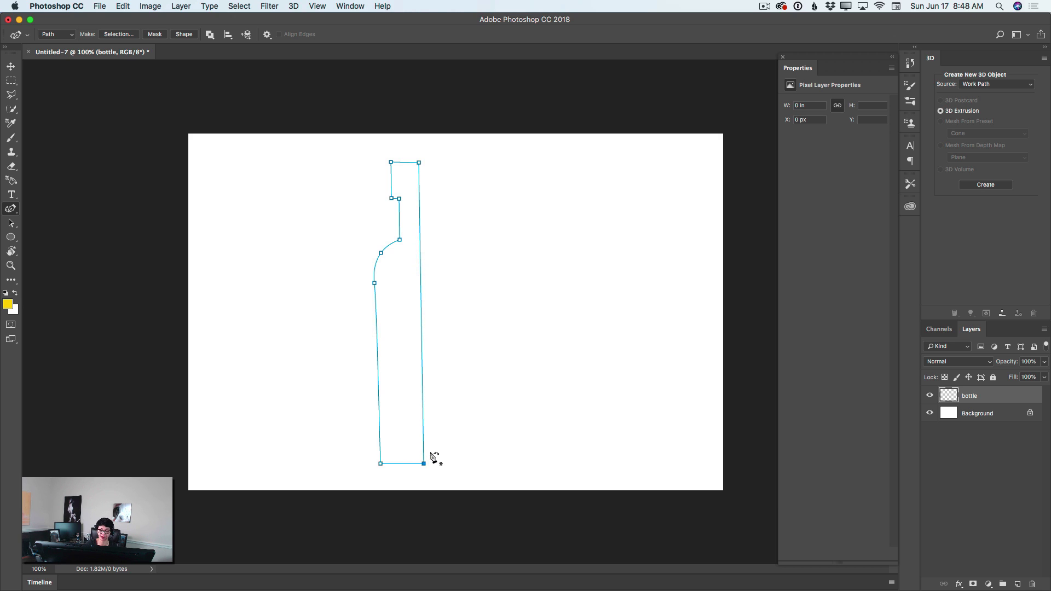
pyautogui.moveTo(381, 253); pyautogui.dragTo(399, 236)
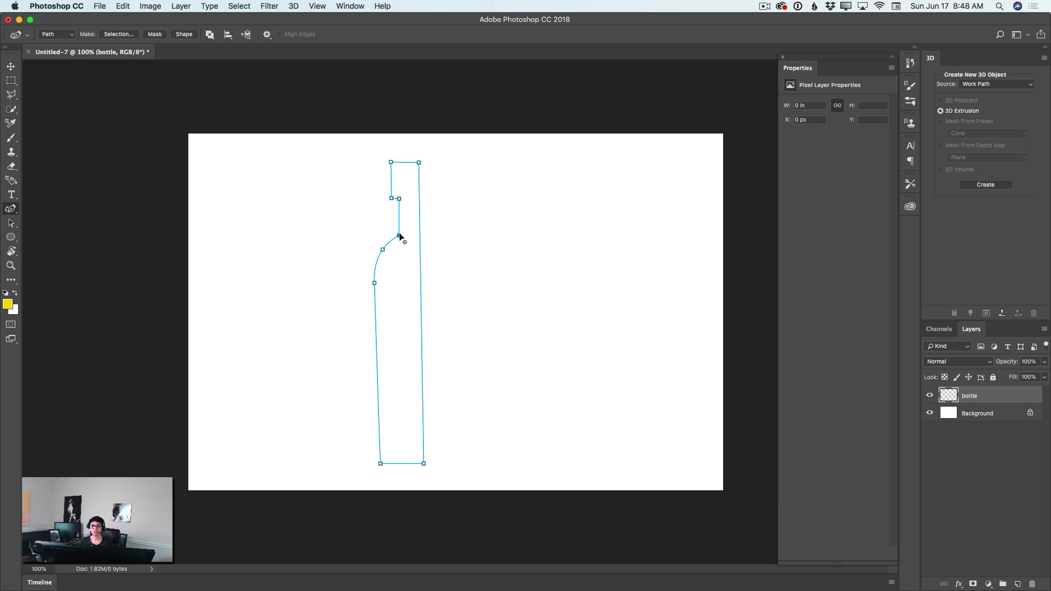
# Step: Create a 3D extrusion on the bottle layer using the work path as the source
pyautogui.click(974, 86)
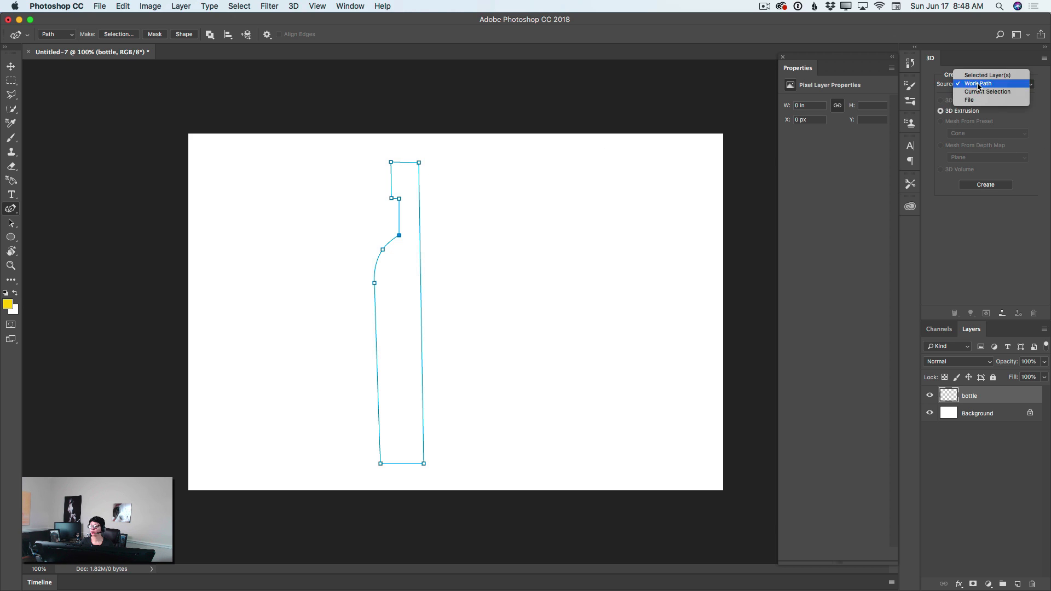
pyautogui.click(974, 84)
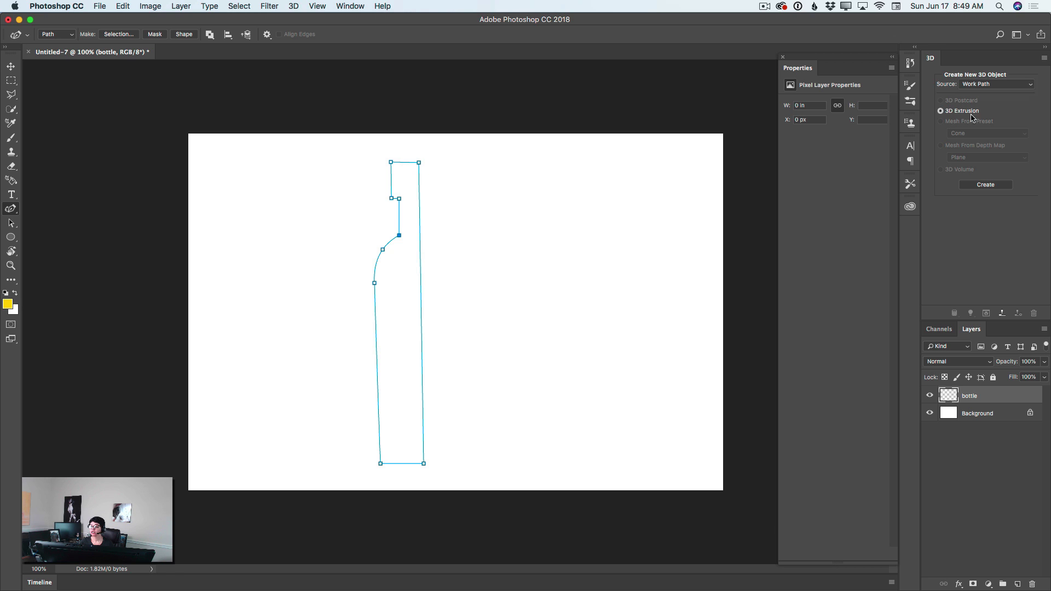
pyautogui.click(994, 187)
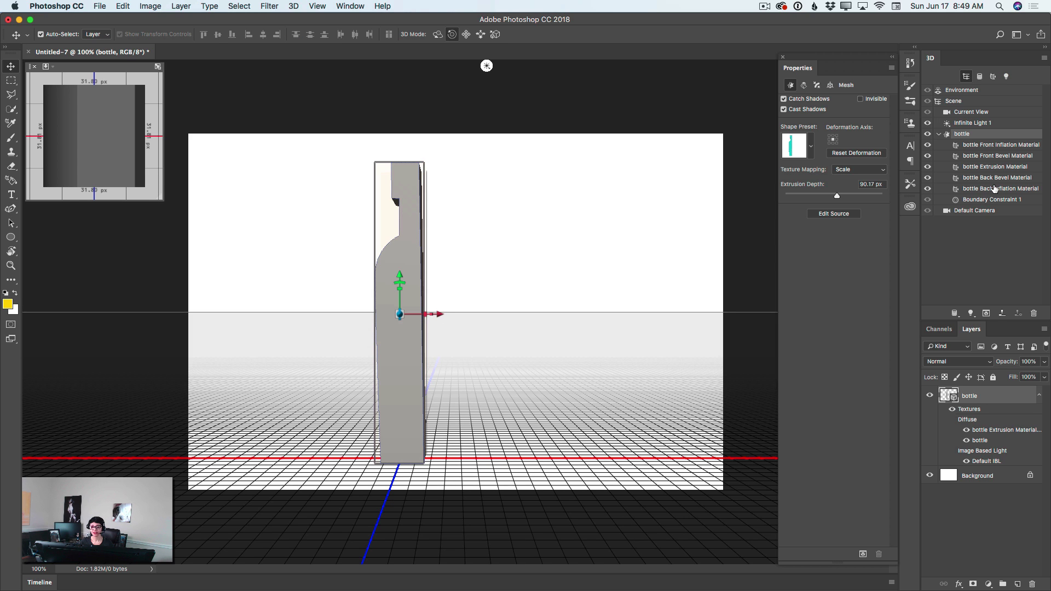
# Step: Bend the bottle mesh with a horizontal angle of 360° to revolve the profile
pyautogui.click(803, 87)
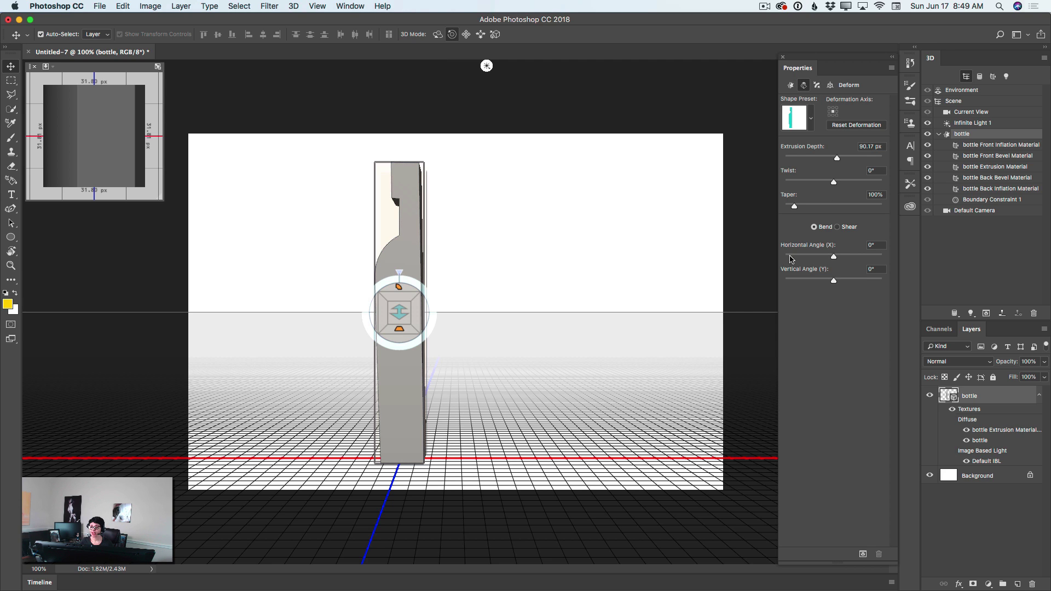
pyautogui.click(877, 245)
pyautogui.write('360')
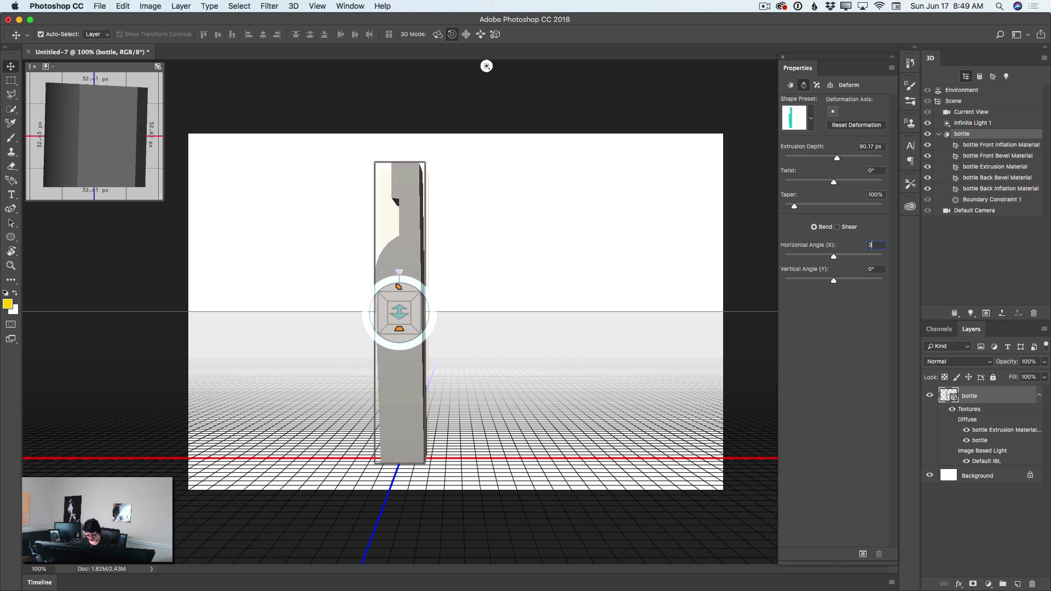
# Step: Move the bottle's deformation axis to the profile's right edge and set the extrusion depth to -55.56 px
pyautogui.click(790, 86)
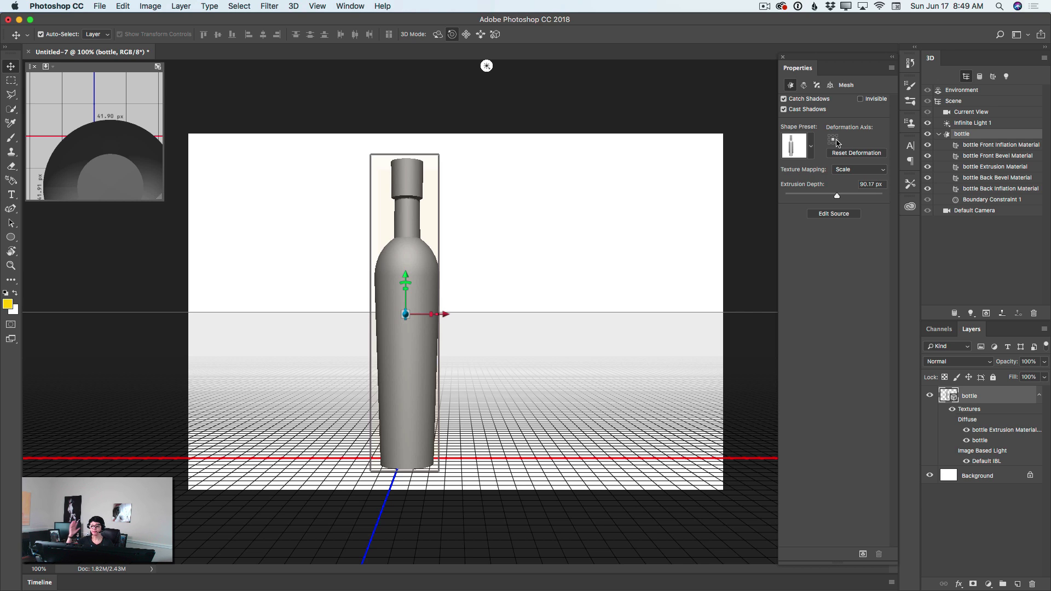
pyautogui.click(836, 143)
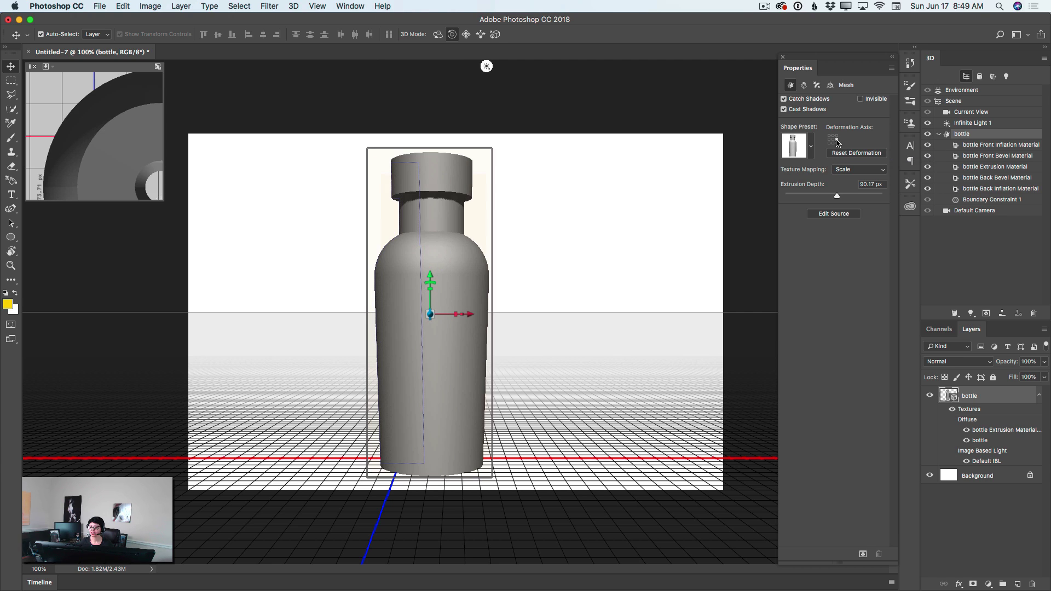
pyautogui.moveTo(141, 179); pyautogui.dragTo(102, 147)
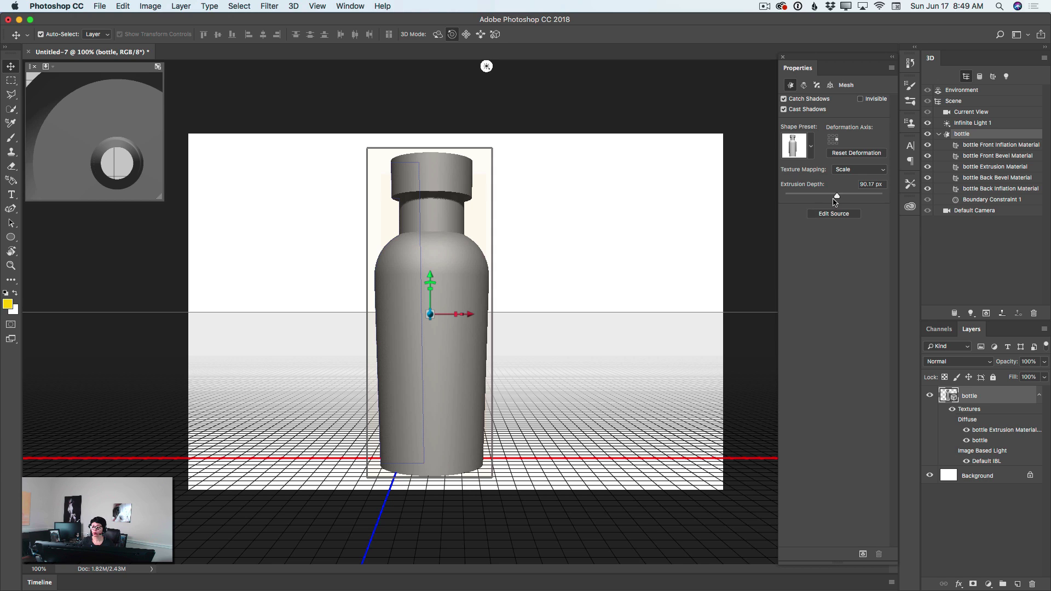
pyautogui.moveTo(836, 196); pyautogui.dragTo(833, 195)
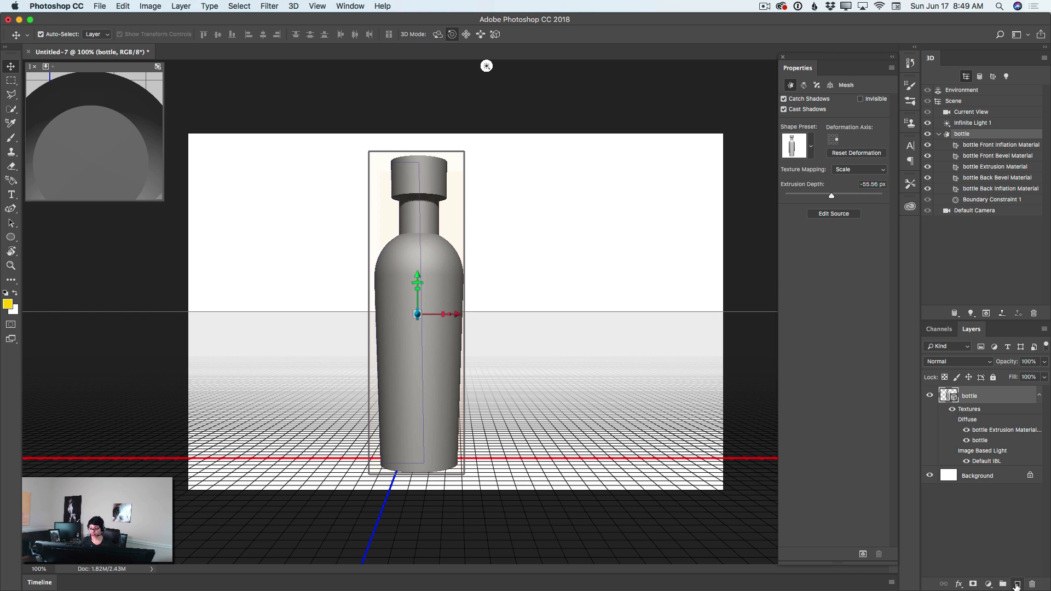
# Step: Add a new layer above the bottle and name it "wine glass"
pyautogui.click(1016, 584)
pyautogui.doubleClick(970, 397)
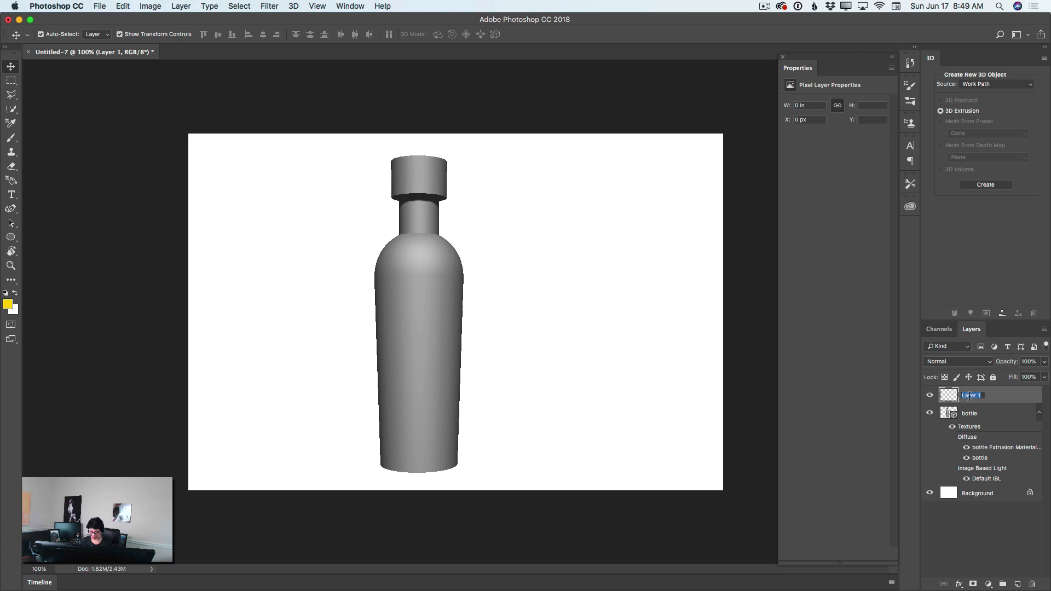
pyautogui.write('wine glass')
pyautogui.press('Return')
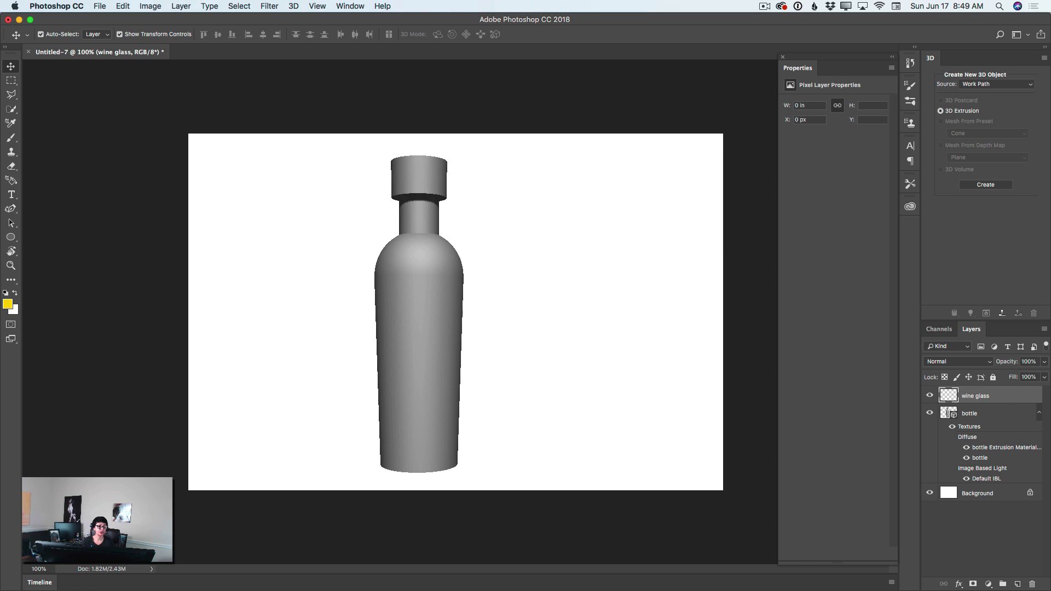
# Step: Draw the outer curve of a half wine glass bowl beside the bottle, using the Curvature Pen in Path mode
pyautogui.click(12, 210)
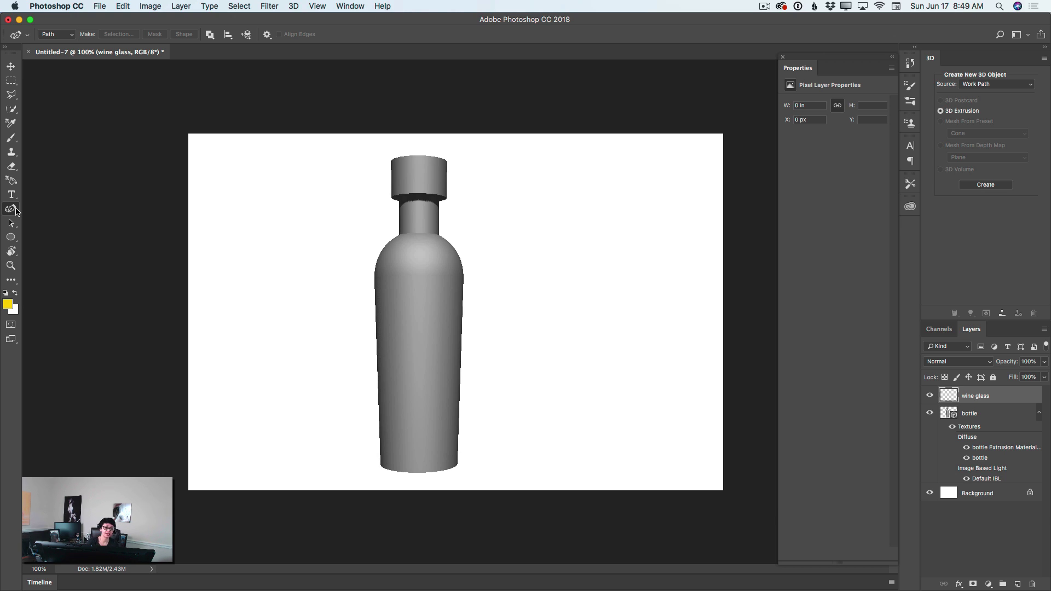
pyautogui.click(61, 36)
pyautogui.click(70, 37)
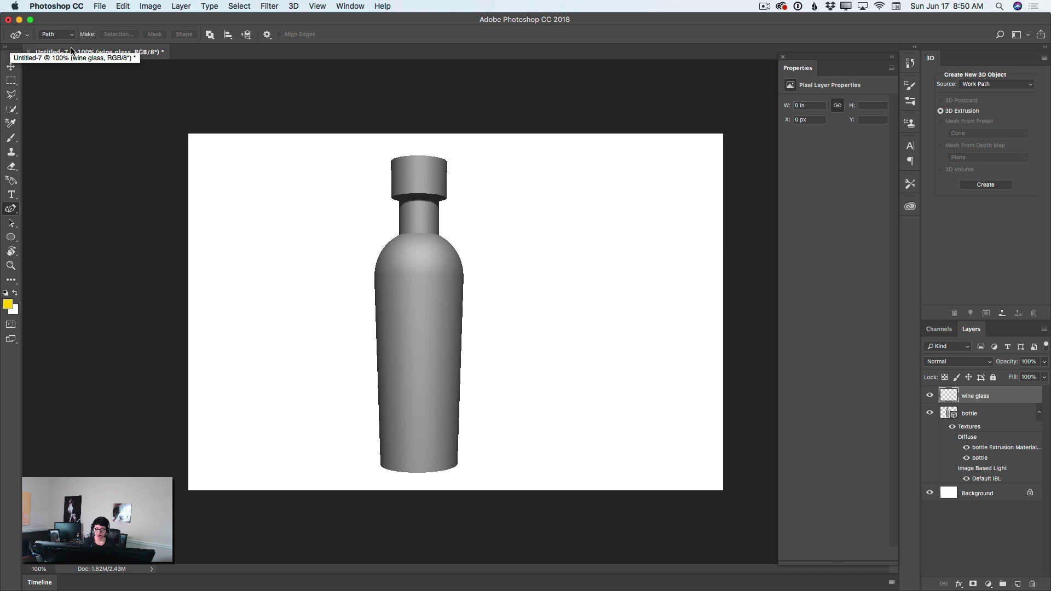
pyautogui.click(477, 315)
pyautogui.click(479, 365)
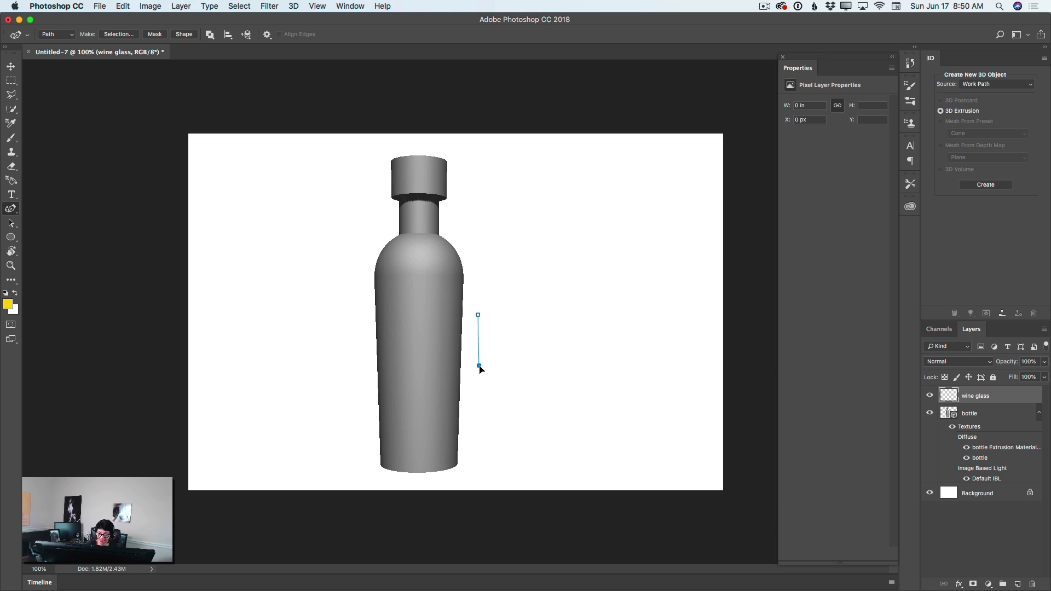
pyautogui.click(499, 402)
pyautogui.click(511, 407)
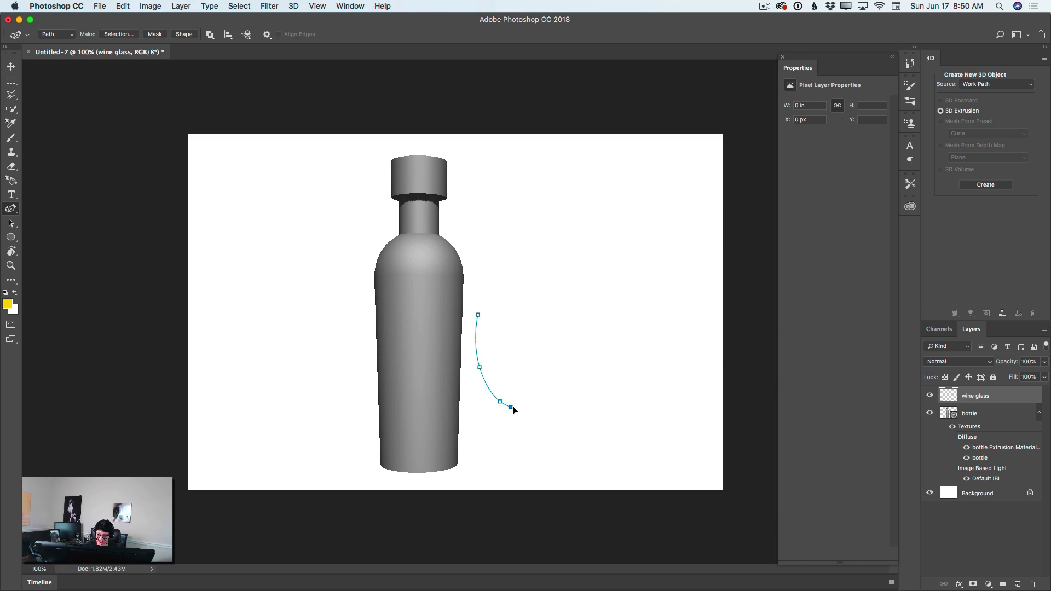
# Step: Continue the glass path down a curved stem, out to a thin foot, and back along a flat base to the centre line
pyautogui.click(519, 436)
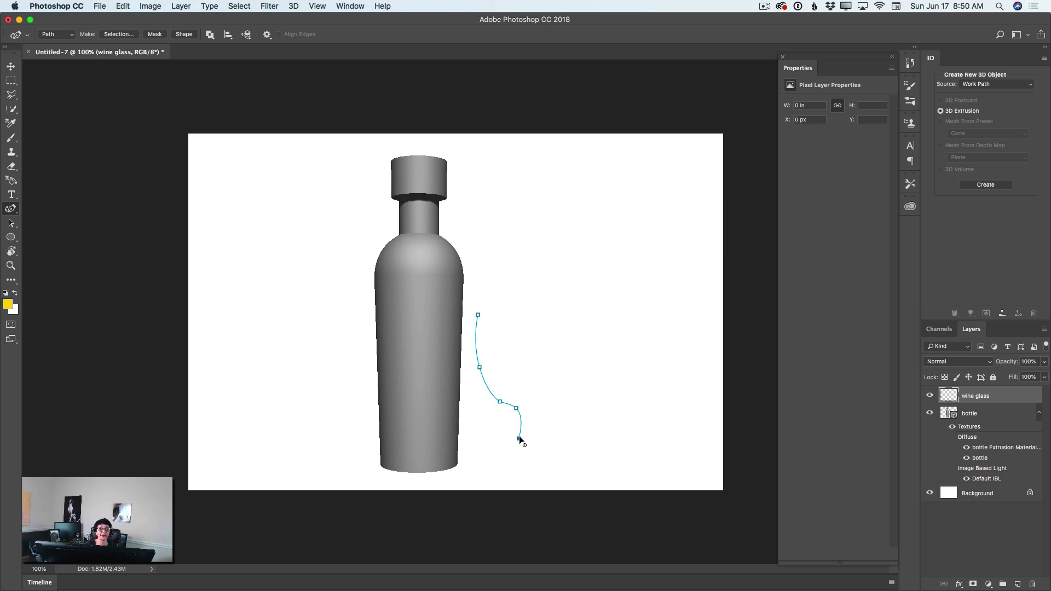
pyautogui.click(498, 464)
pyautogui.moveTo(498, 464); pyautogui.dragTo(493, 461)
pyautogui.click(477, 461)
pyautogui.click(477, 469)
pyautogui.click(532, 468)
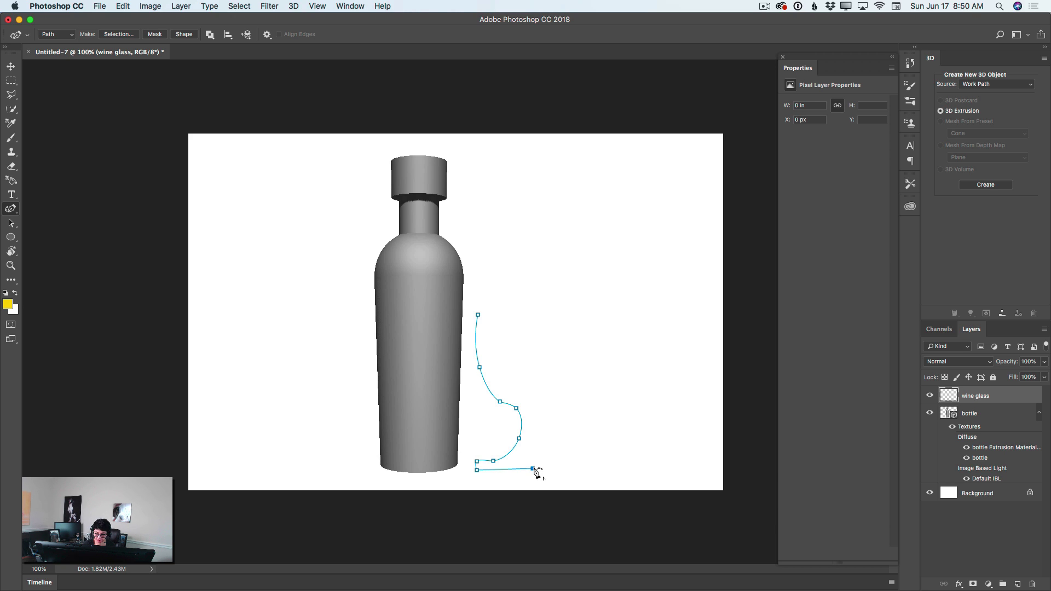
pyautogui.moveTo(532, 468); pyautogui.dragTo(528, 469)
pyautogui.click(529, 411)
pyautogui.press('super+z')
pyautogui.click(528, 411)
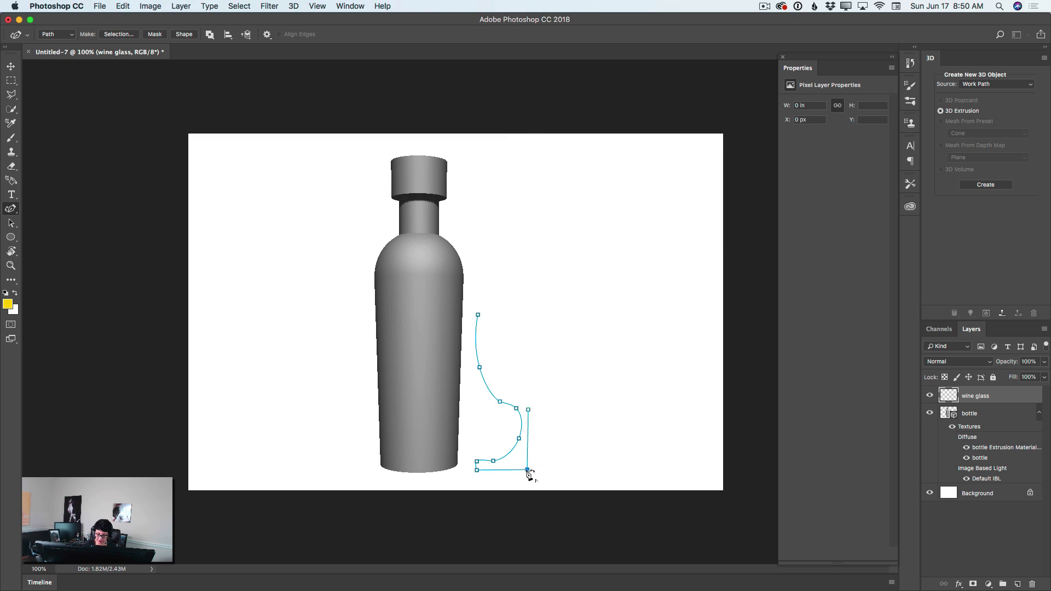
pyautogui.press('super+z')
pyautogui.moveTo(517, 401); pyautogui.dragTo(527, 406)
pyautogui.press('super+z')
# Step: Close the glass path with an inner bowl wall running up to the rim, and adjust the stem and inner-base anchor points
pyautogui.click(528, 403)
pyautogui.click(517, 400)
pyautogui.click(502, 397)
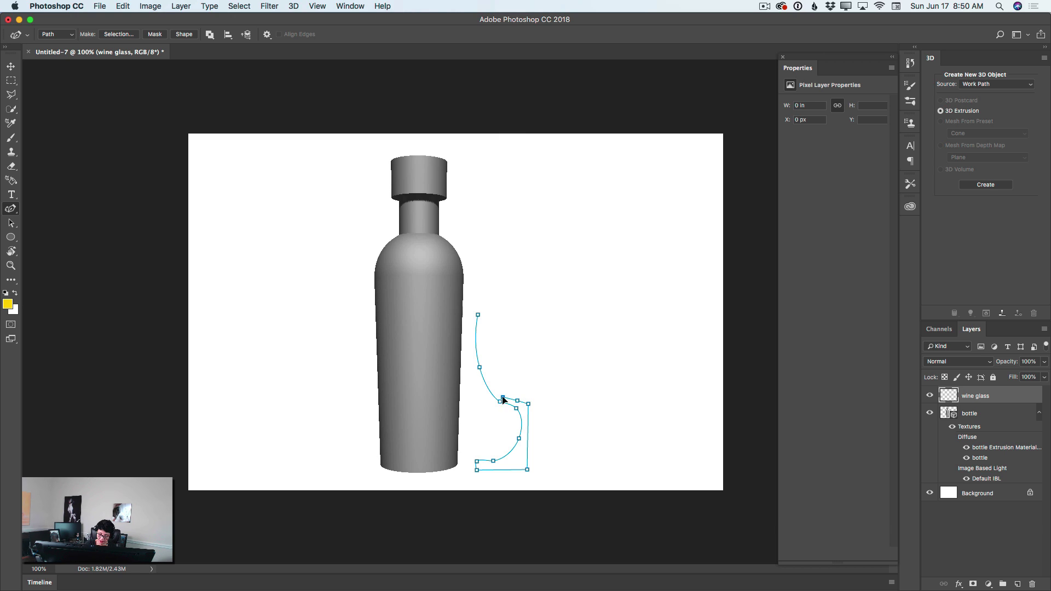
pyautogui.moveTo(485, 368); pyautogui.dragTo(479, 328)
pyautogui.click(481, 316)
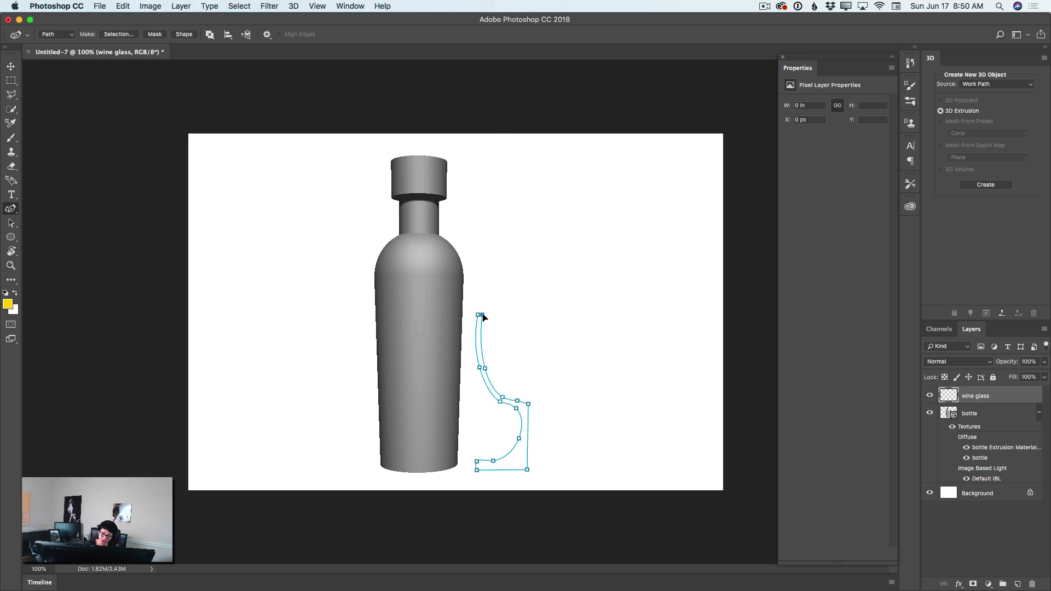
pyautogui.click(479, 316)
pyautogui.moveTo(495, 462); pyautogui.dragTo(520, 457)
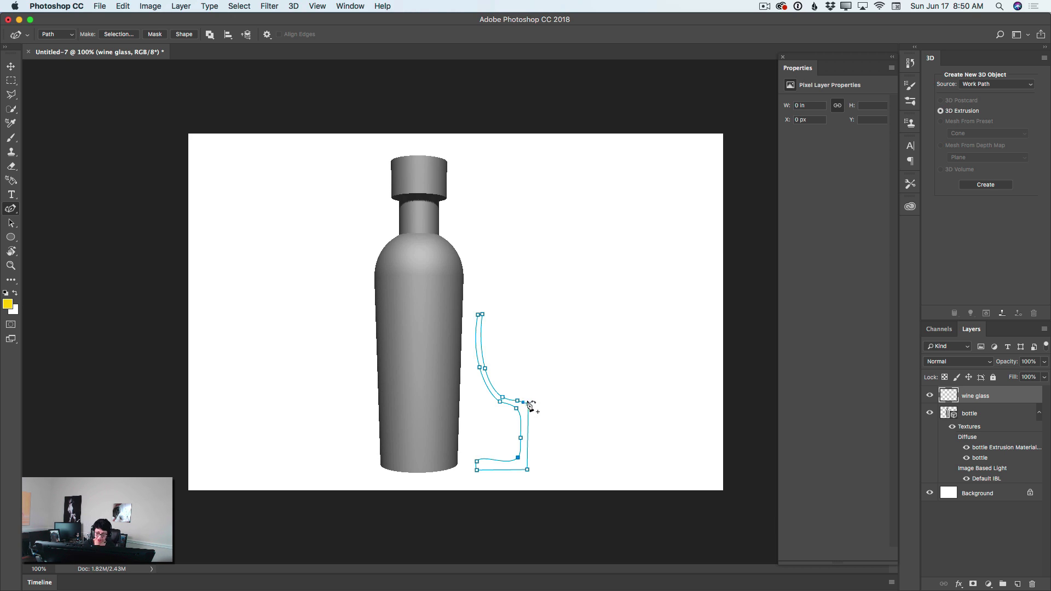
pyautogui.moveTo(528, 403); pyautogui.dragTo(529, 402)
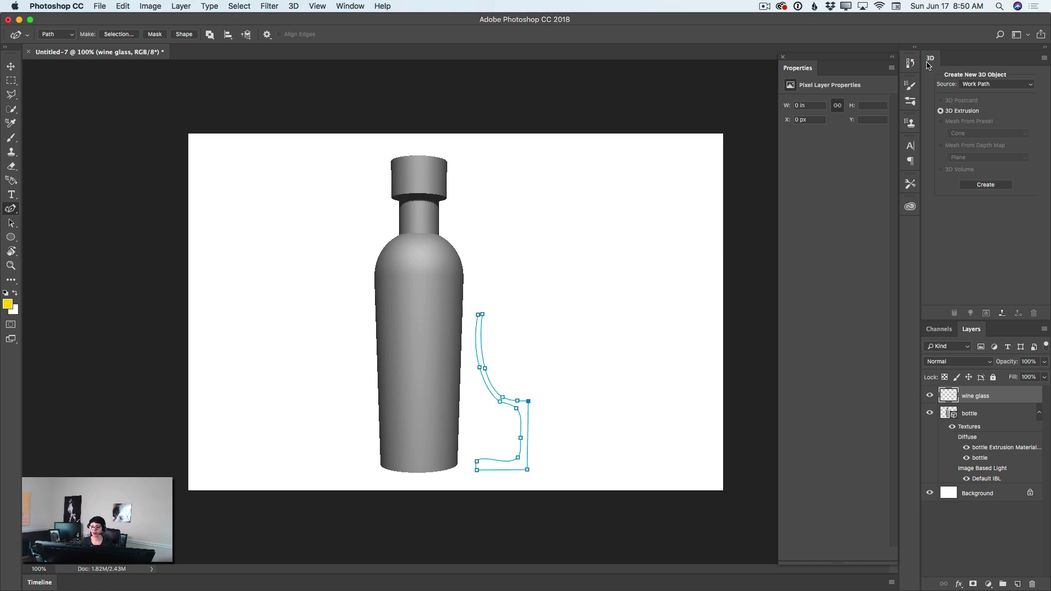
# Step: Create a 3D extrusion from the wine glass work path
pyautogui.click(976, 89)
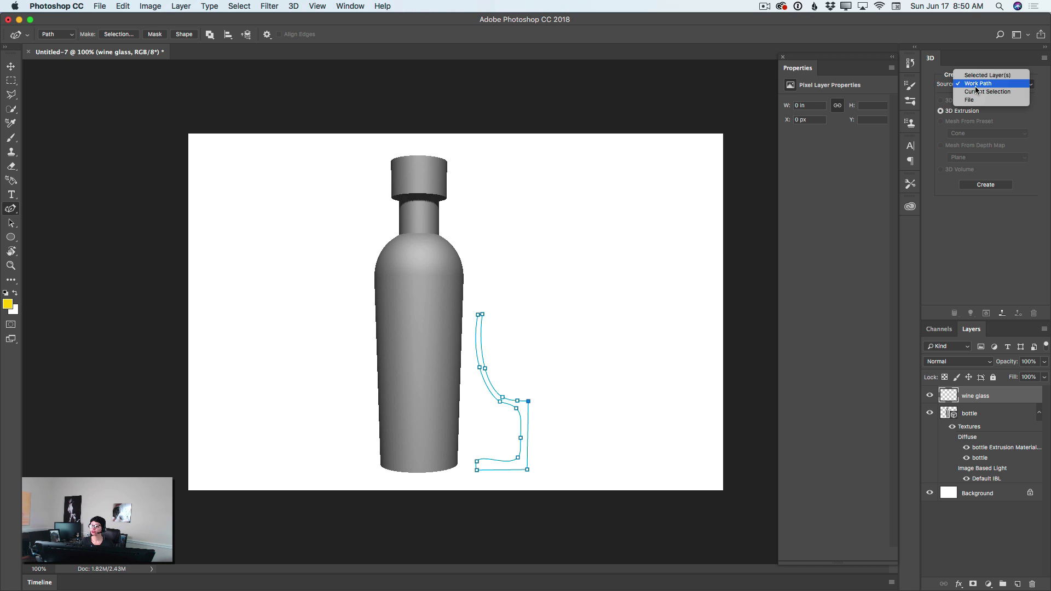
pyautogui.click(977, 86)
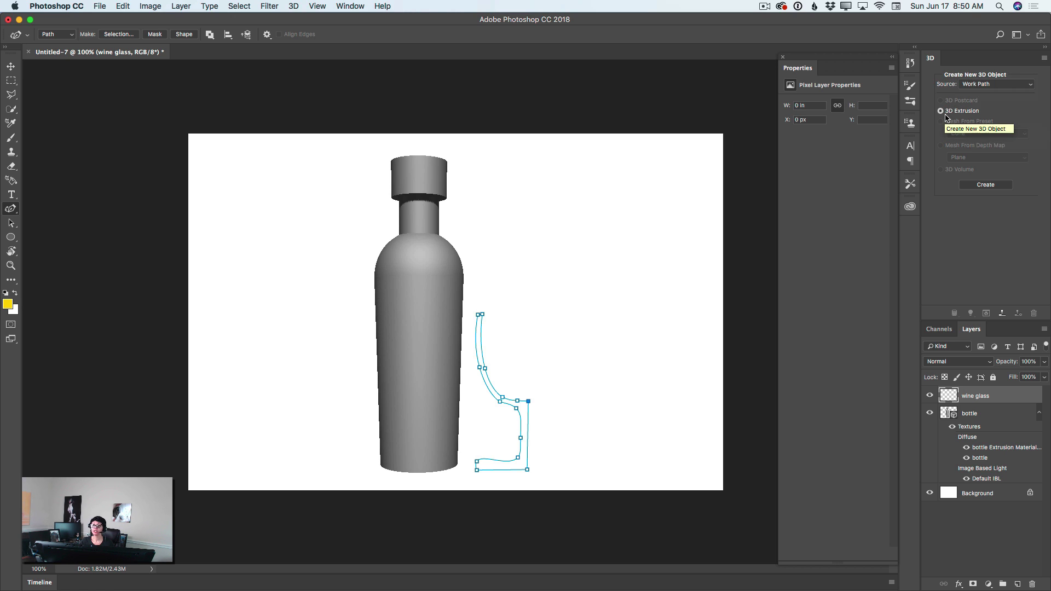
pyautogui.click(993, 185)
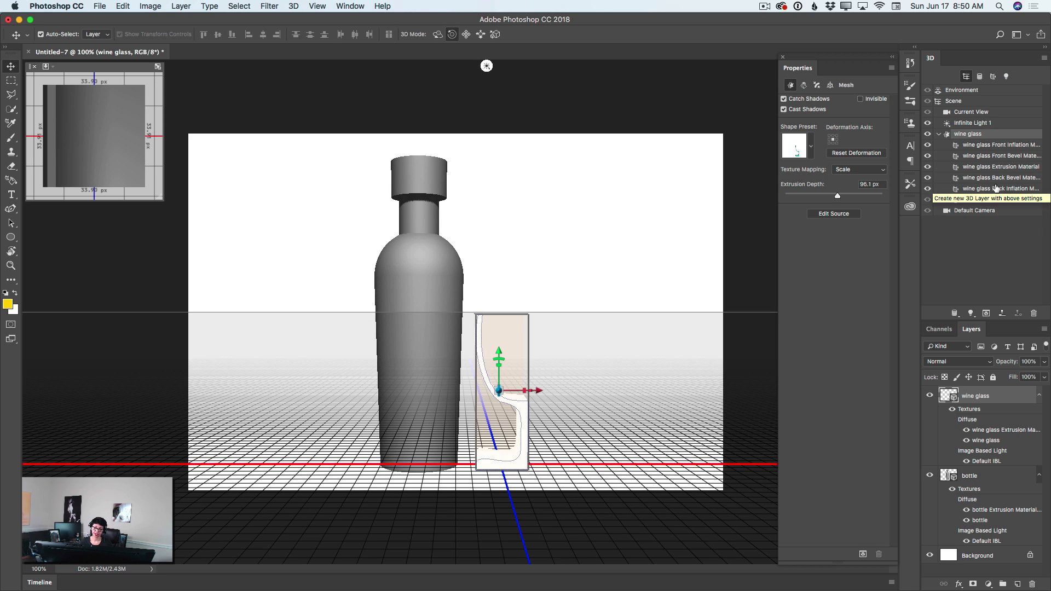
# Step: Bend the wine glass extrusion to a horizontal angle of 360°
pyautogui.click(803, 86)
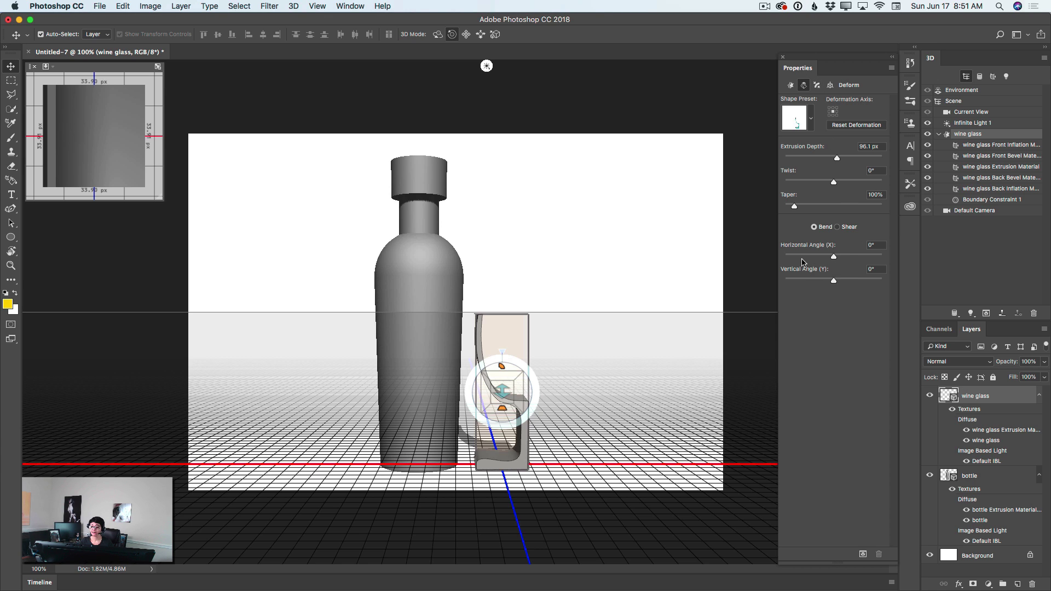
pyautogui.click(874, 247)
pyautogui.write('360')
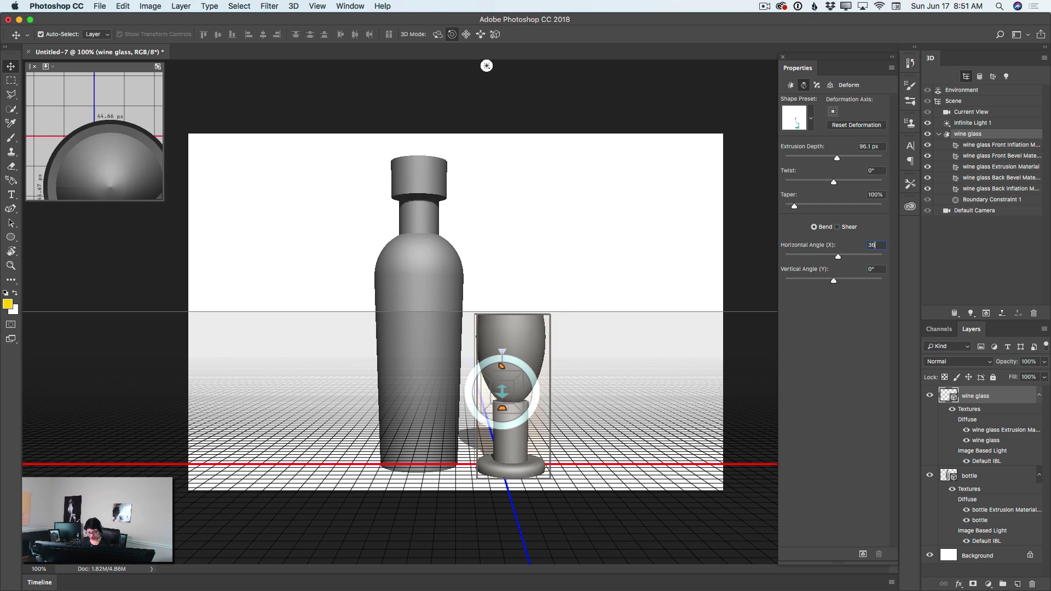
# Step: Move the wine glass's deformation axis to the profile's right edge and set the extrusion depth to -27.78 px
pyautogui.click(789, 86)
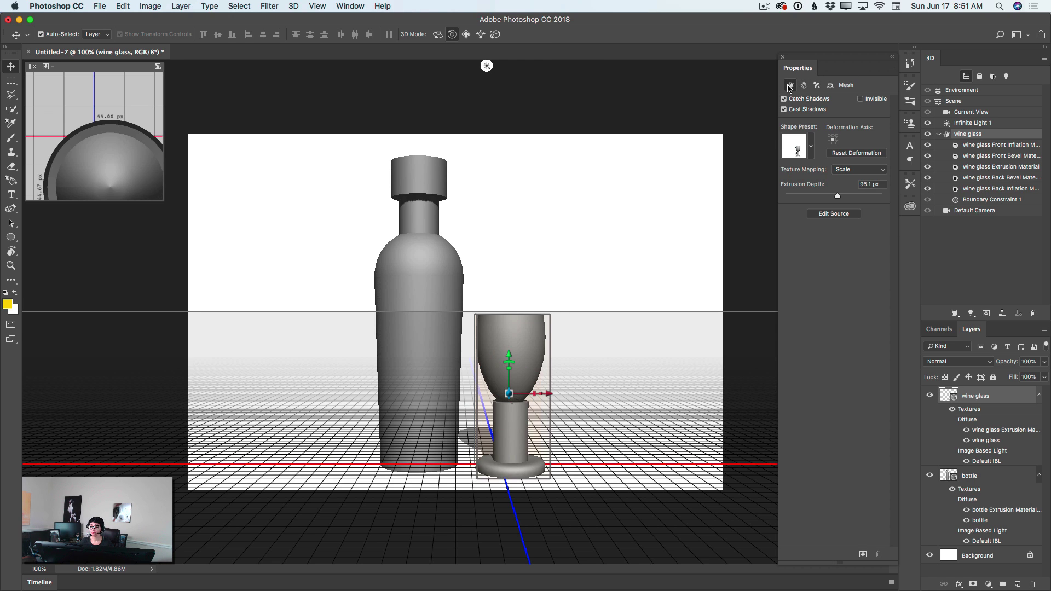
pyautogui.click(836, 142)
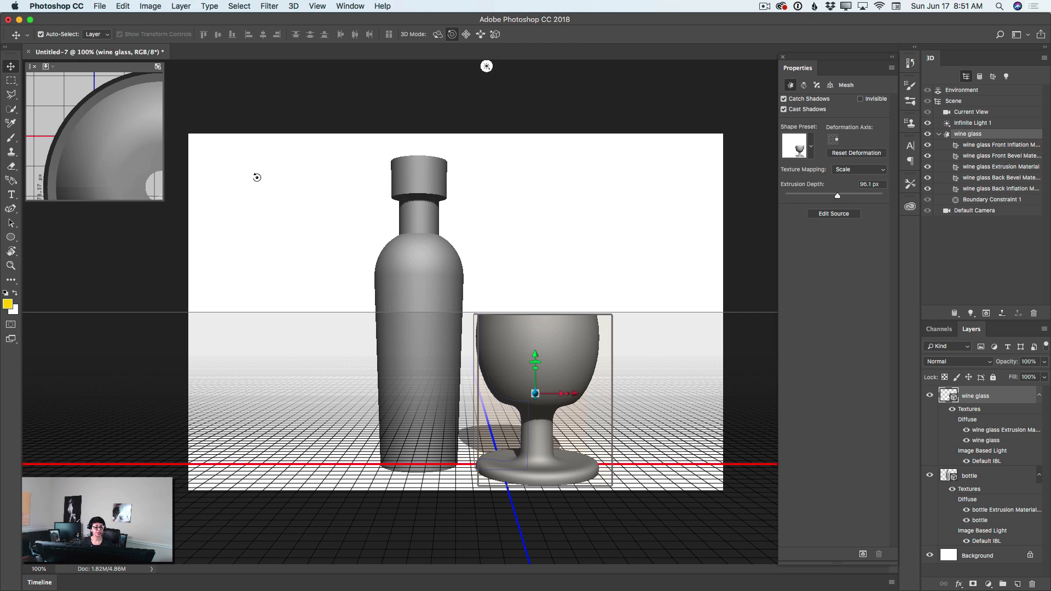
pyautogui.moveTo(147, 164); pyautogui.dragTo(121, 156)
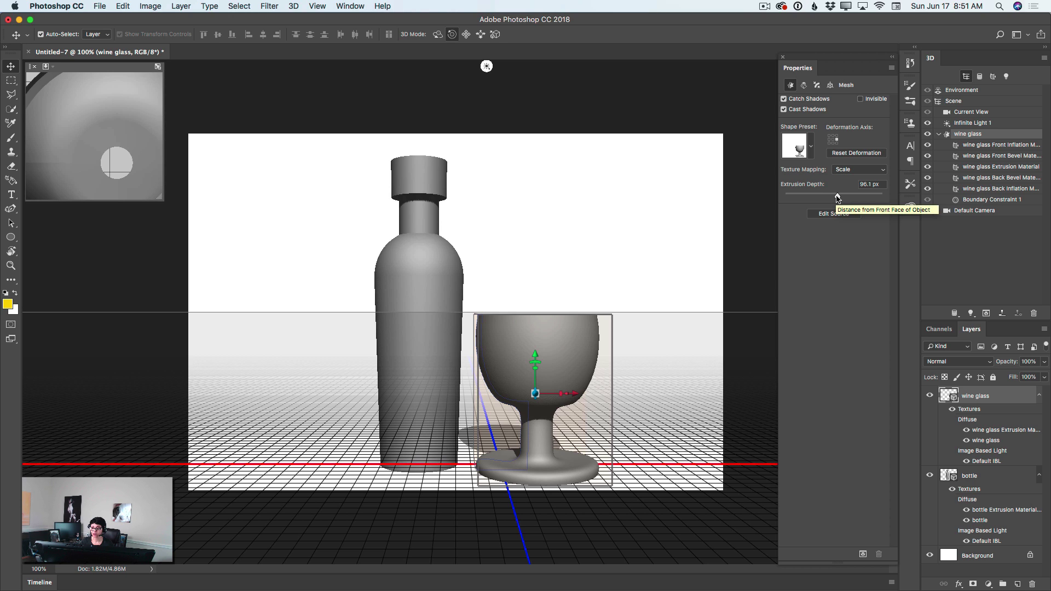
pyautogui.moveTo(837, 197); pyautogui.dragTo(833, 197)
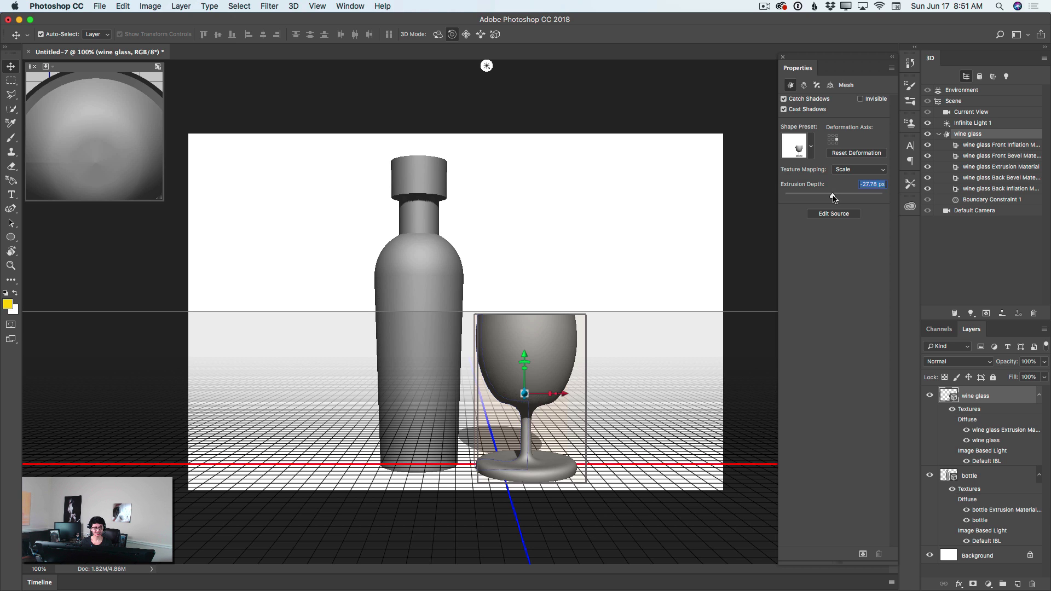
# Step: Reposition the wine glass along its X and Z axes so it stands close beside and slightly in front of the bottle
pyautogui.moveTo(562, 393); pyautogui.dragTo(548, 393)
pyautogui.moveTo(509, 355); pyautogui.dragTo(510, 355)
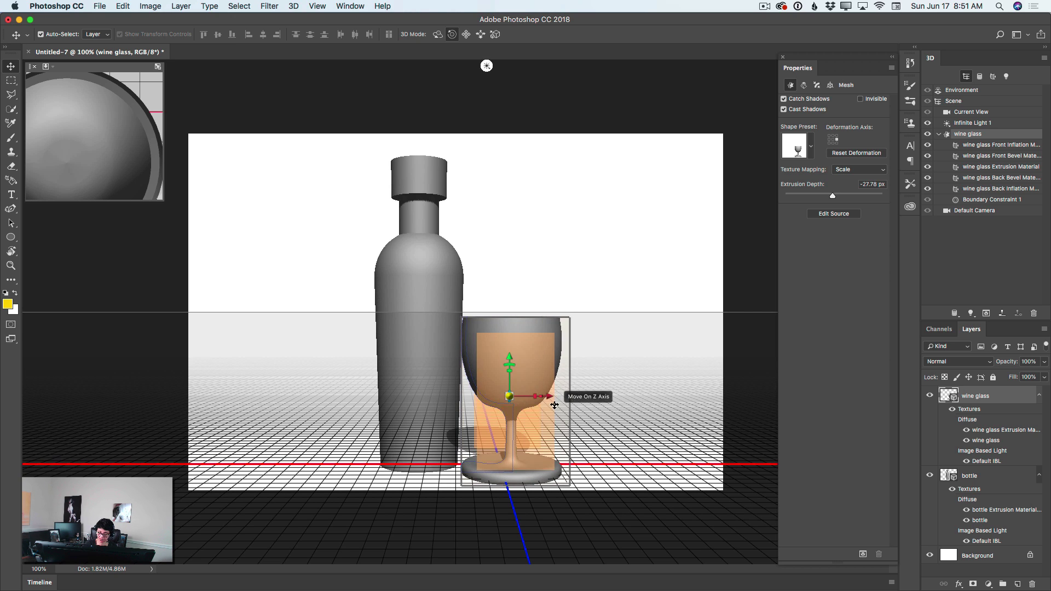
pyautogui.moveTo(549, 395); pyautogui.dragTo(552, 392)
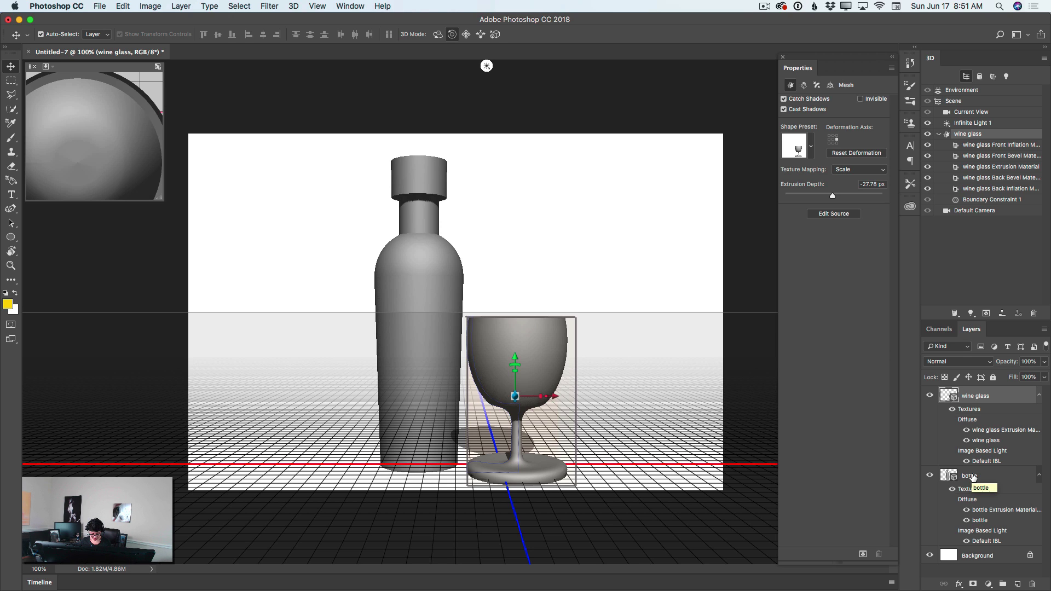
# Step: Merge the wine glass and bottle 3D layers into one scene
pyautogui.keyDown('shift'); pyautogui.click(977, 477); pyautogui.keyUp('shift')
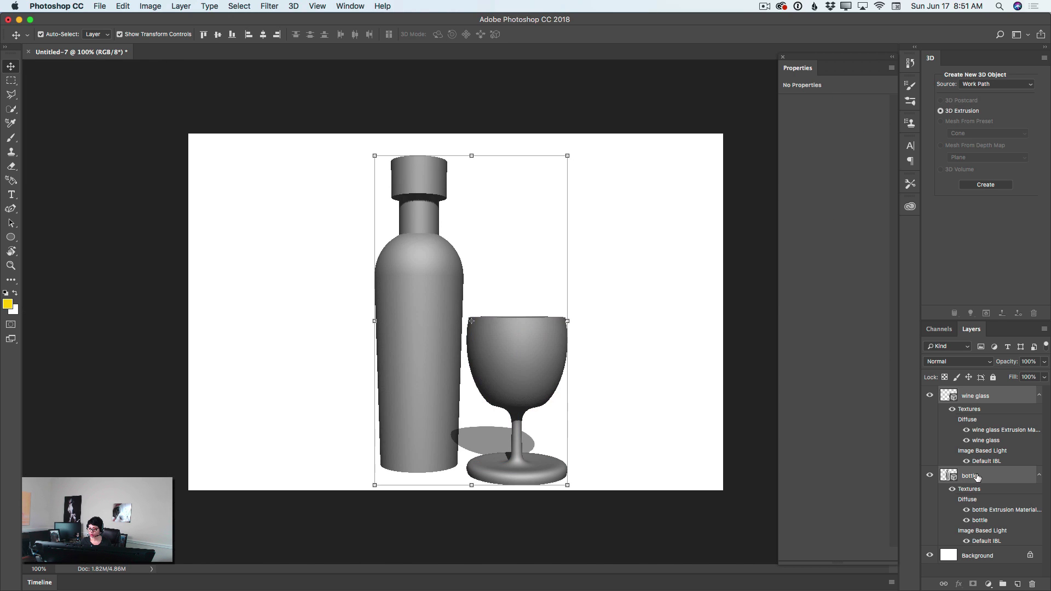
pyautogui.click(291, 6)
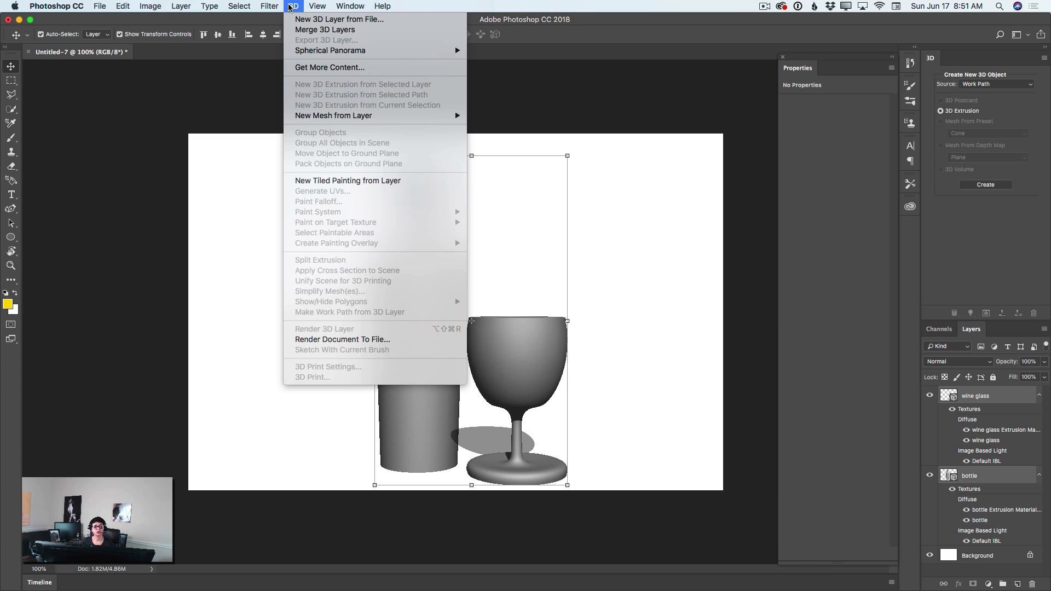
pyautogui.click(305, 30)
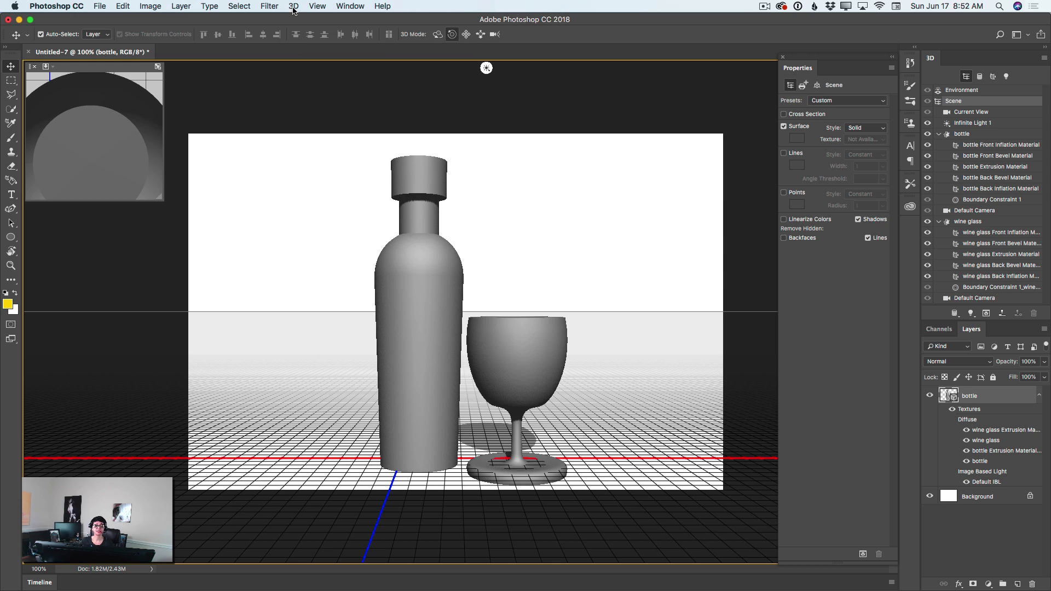
# Step: Export the merged 3D layer in Wavefront|OBJ format as "wine" in the ready folder
pyautogui.click(294, 6)
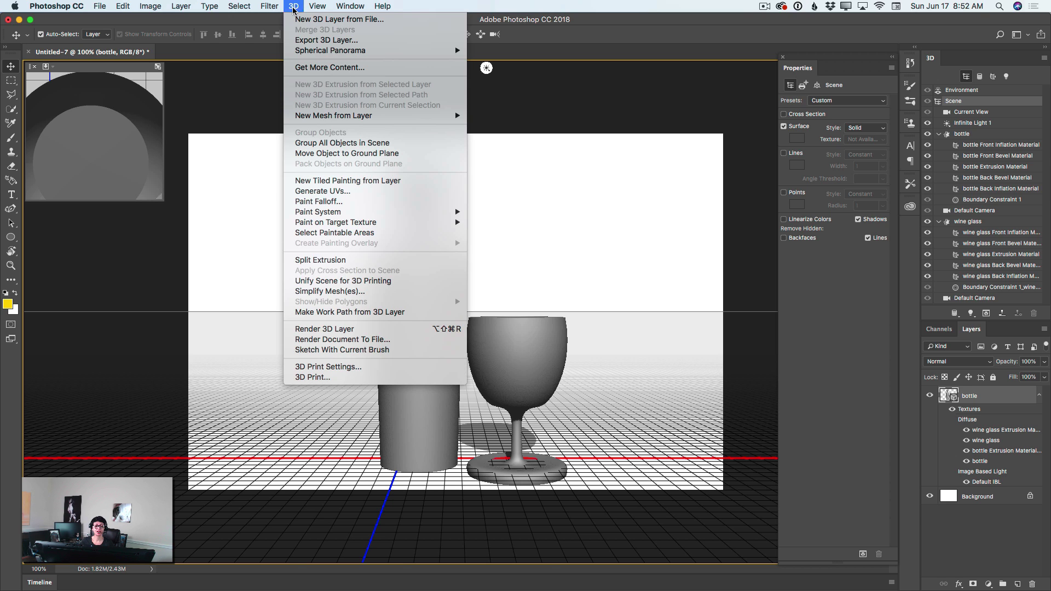
pyautogui.click(300, 40)
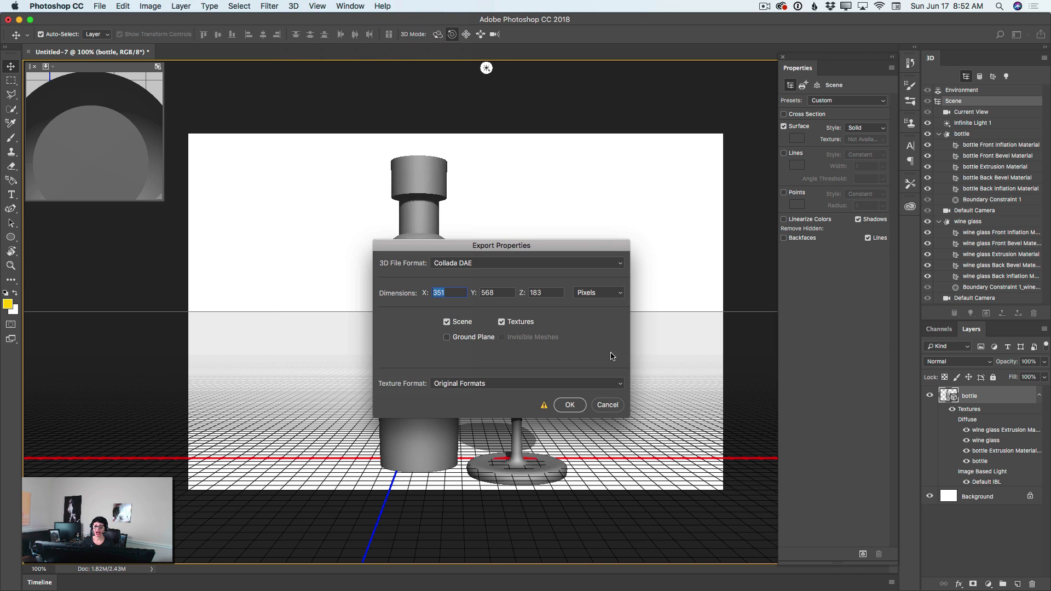
pyautogui.click(451, 266)
pyautogui.click(460, 328)
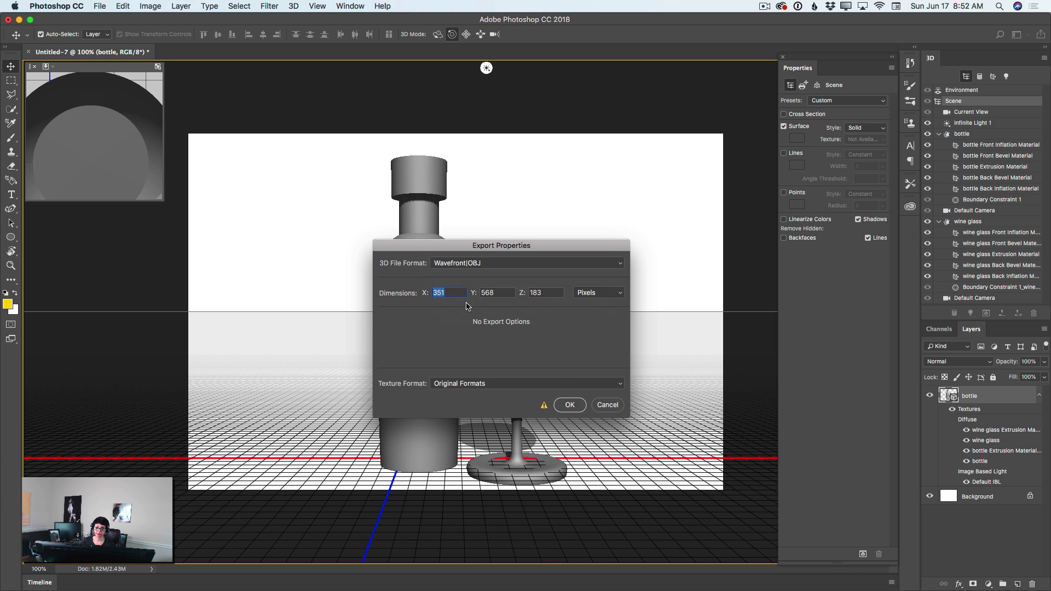
pyautogui.click(569, 405)
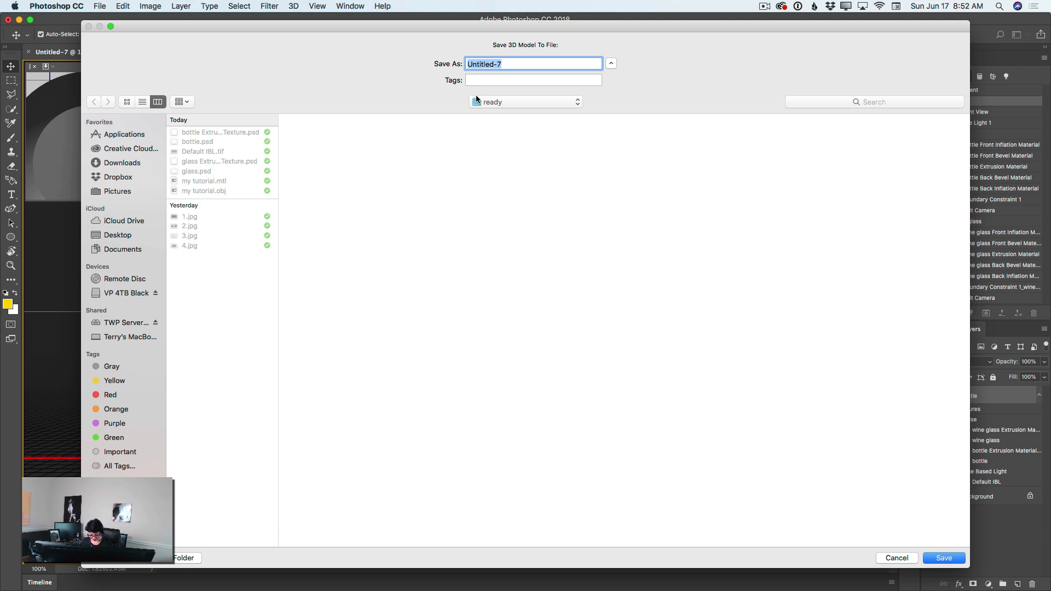
pyautogui.write('wine')
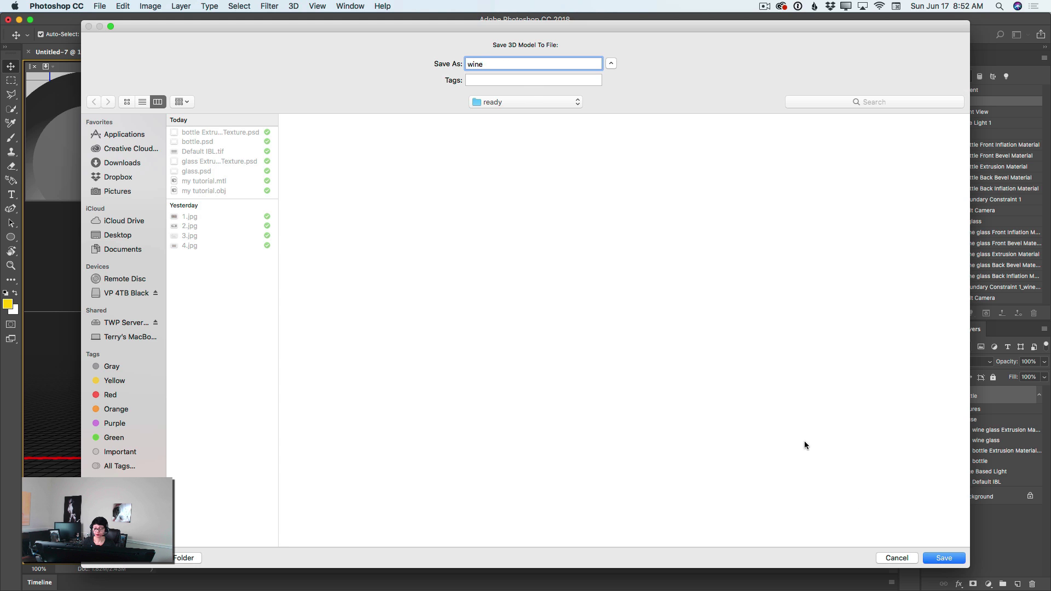
pyautogui.click(943, 557)
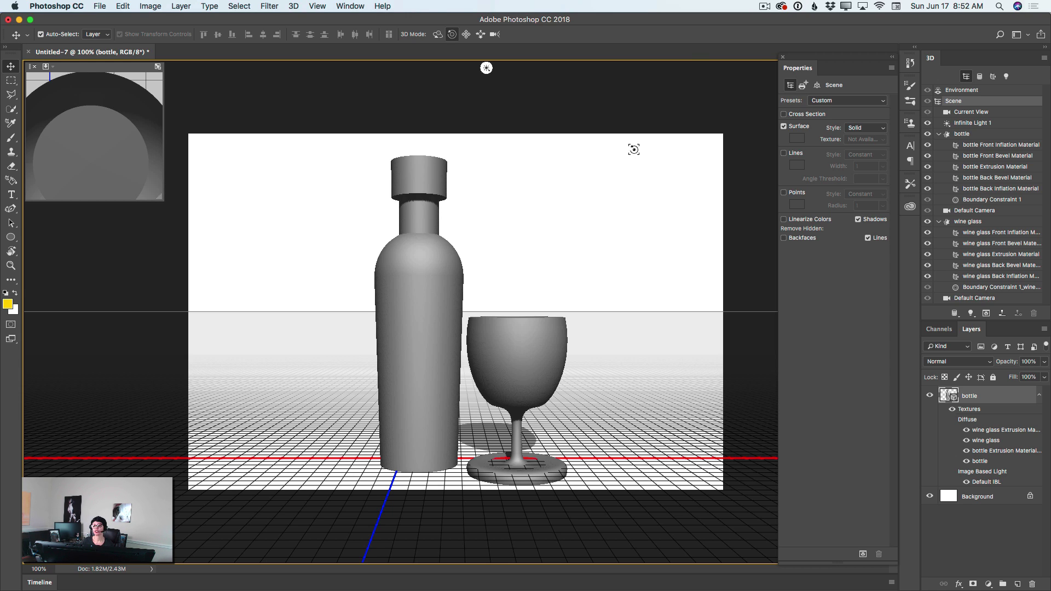
pyautogui.click(763, 7)
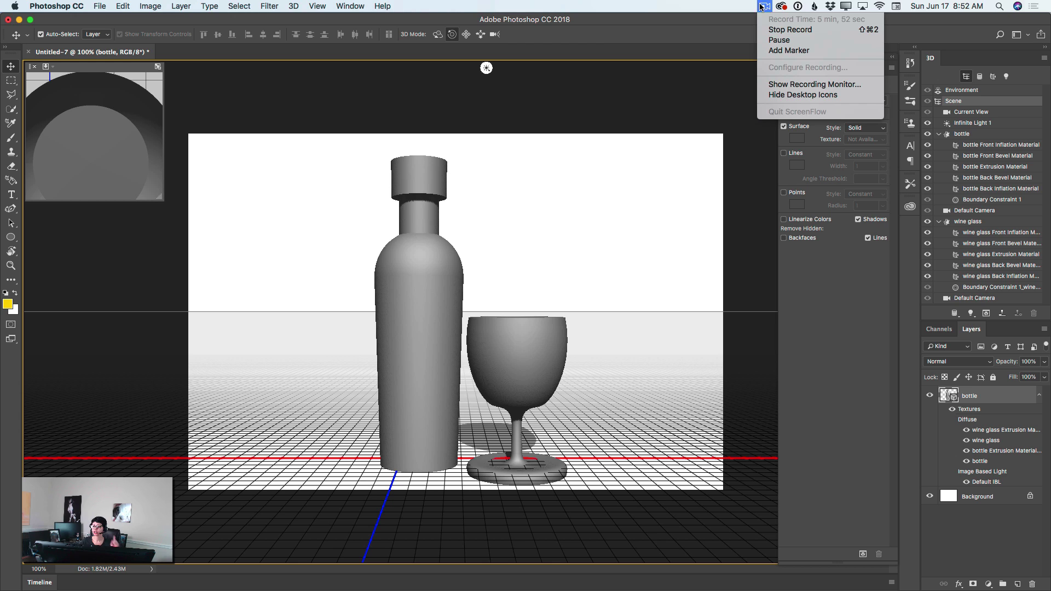
pyautogui.click(774, 41)
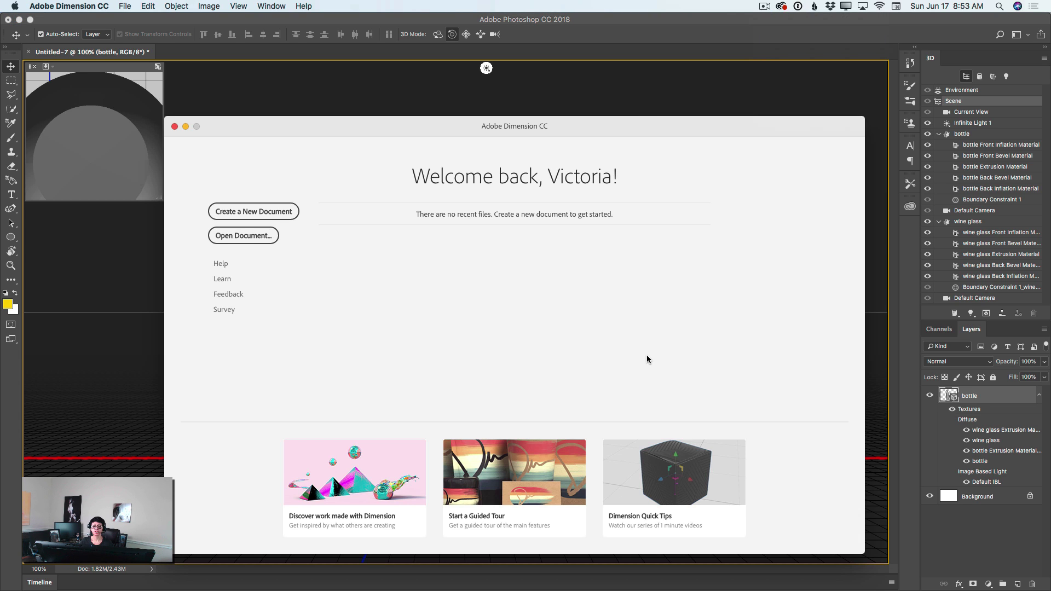
# Step: Create a new document in Adobe Dimension and lower the horizon line to just below the middle of the canvas
pyautogui.click(259, 212)
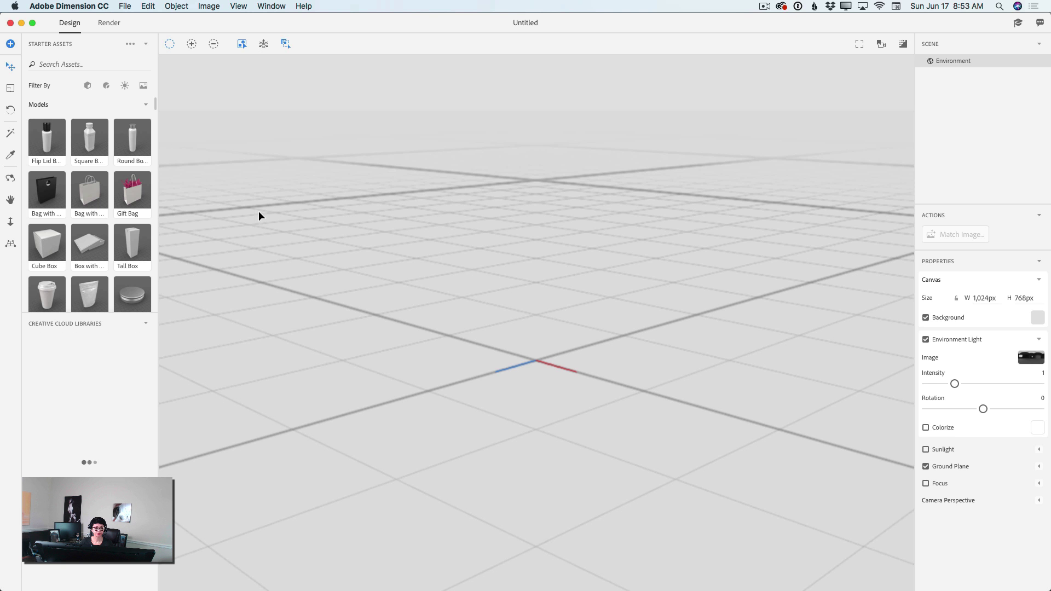
pyautogui.click(10, 244)
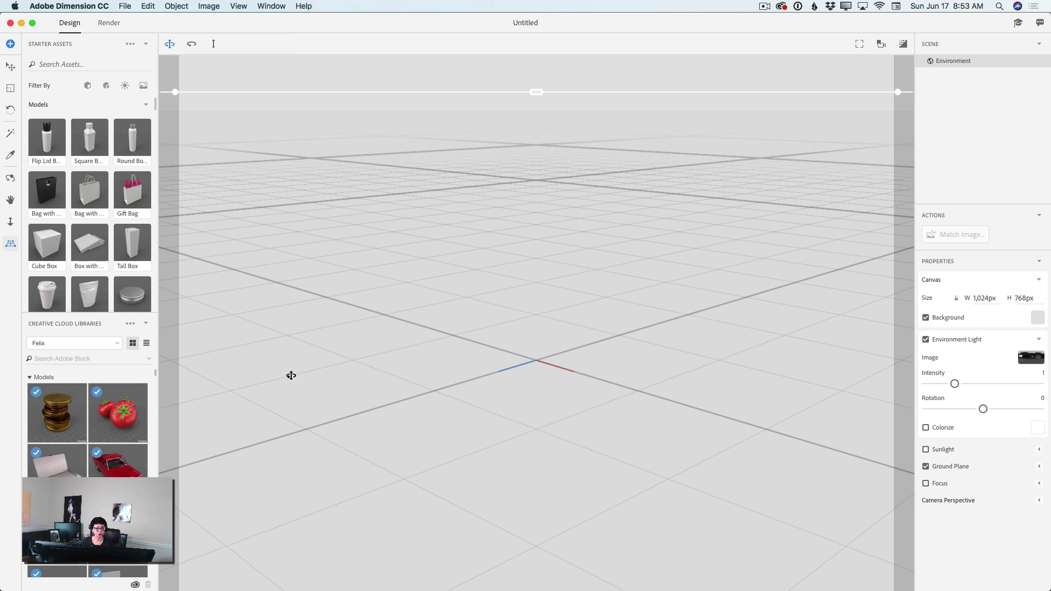
pyautogui.moveTo(484, 448); pyautogui.dragTo(488, 285)
pyautogui.moveTo(536, 91); pyautogui.dragTo(524, 400)
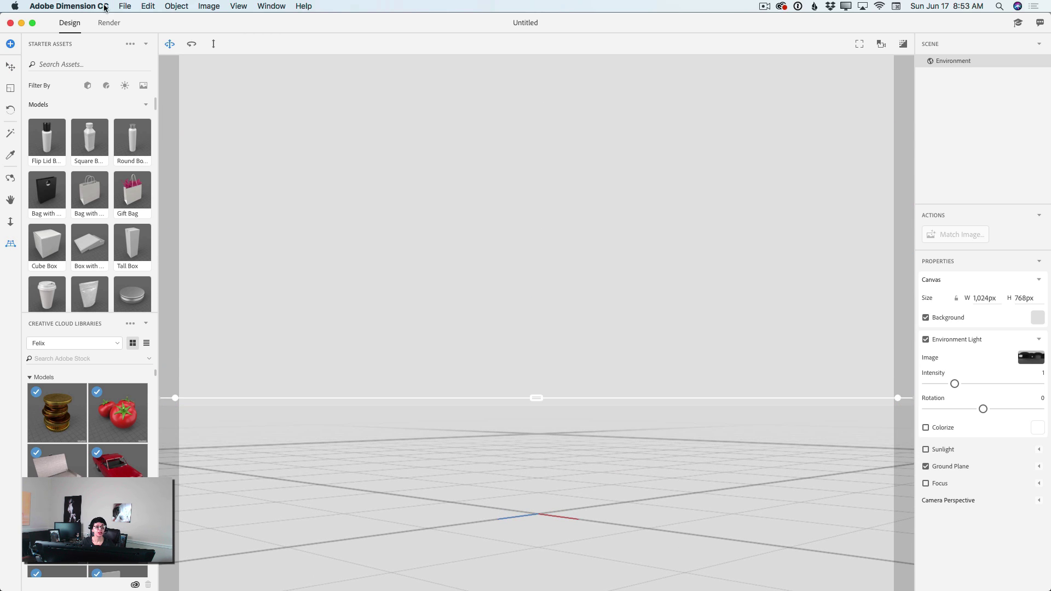
# Step: Import the wine.obj model from the ready folder into the scene
pyautogui.click(123, 6)
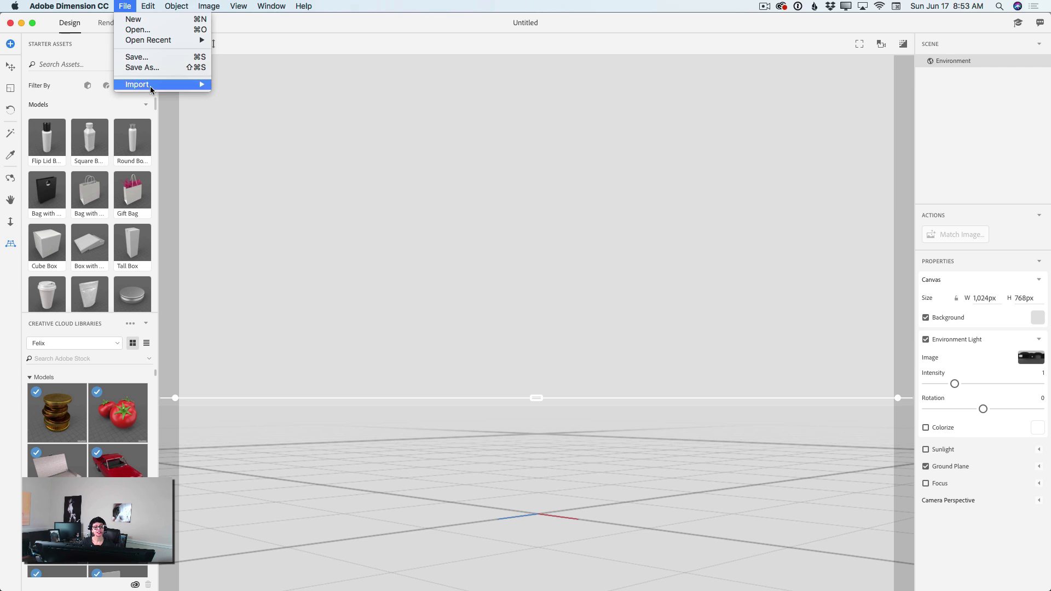
pyautogui.moveTo(149, 86)
pyautogui.click(237, 85)
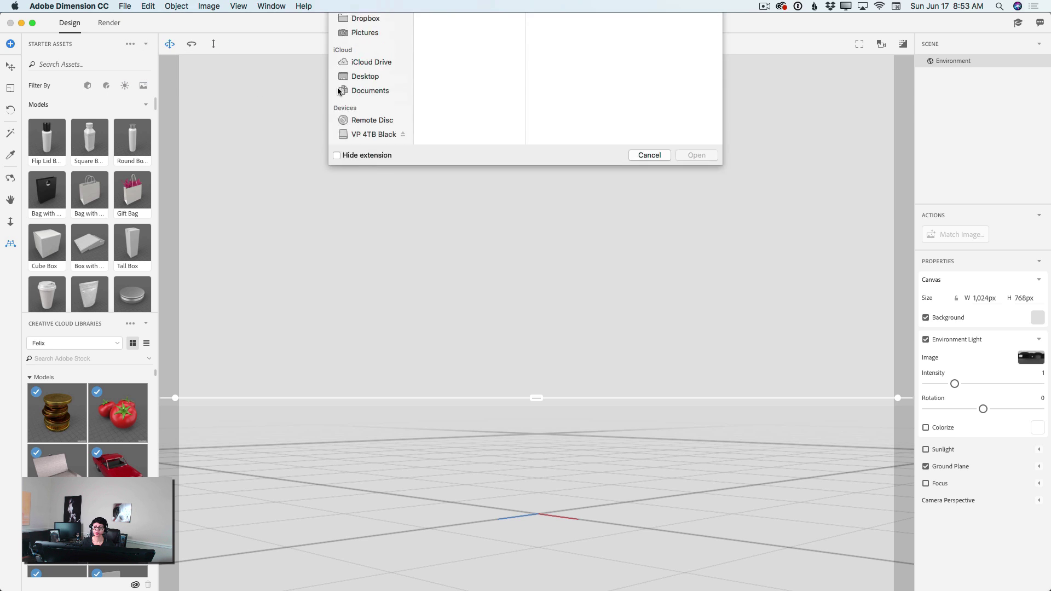
pyautogui.click(435, 179)
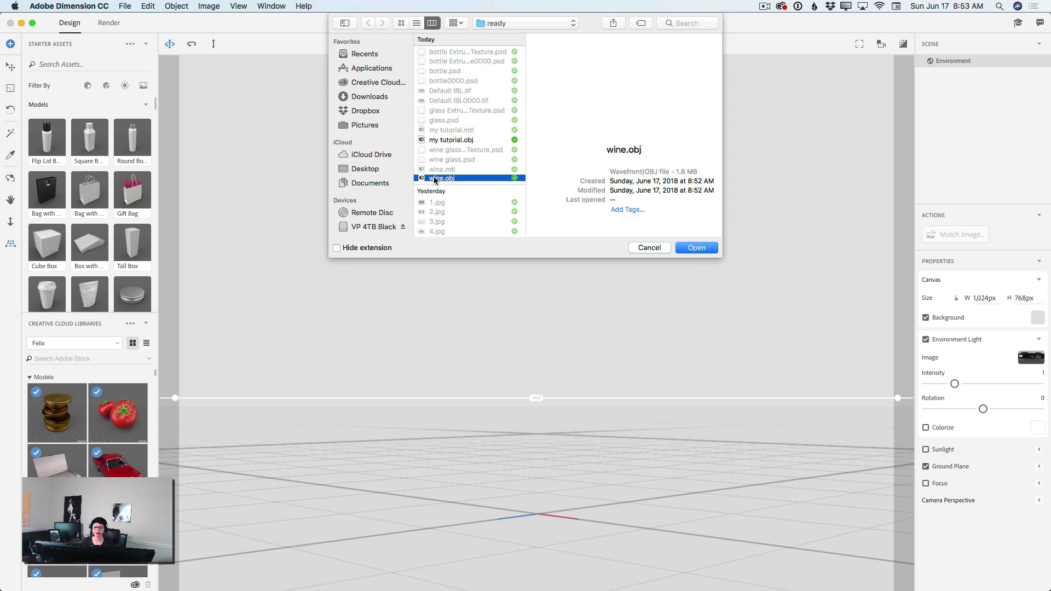
pyautogui.click(697, 248)
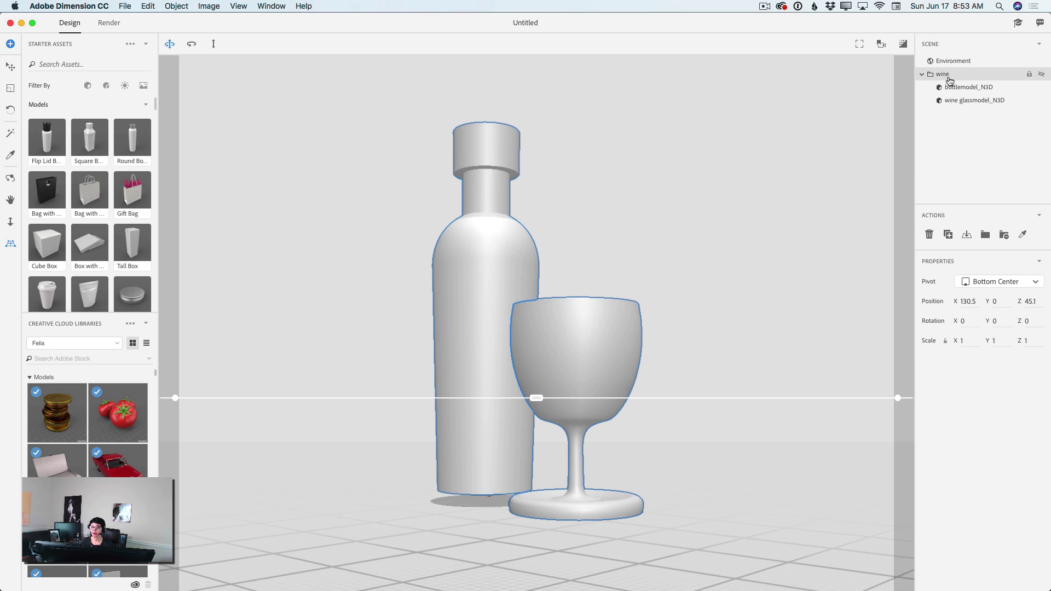
# Step: Select the bottle model inside the wine group and move it to the ground
pyautogui.click(921, 75)
pyautogui.click(921, 75)
pyautogui.click(962, 89)
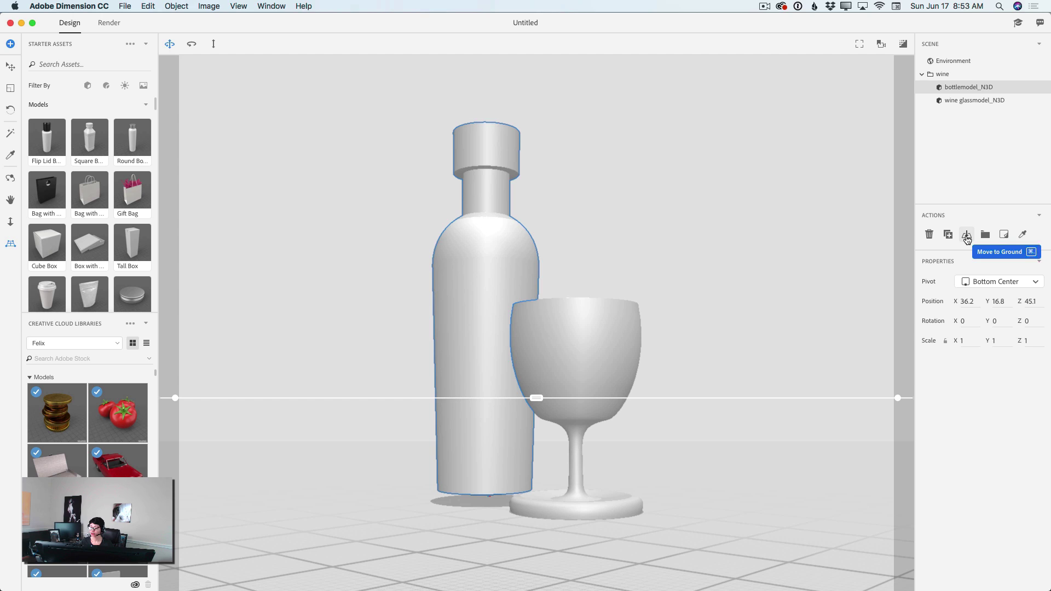
pyautogui.click(966, 235)
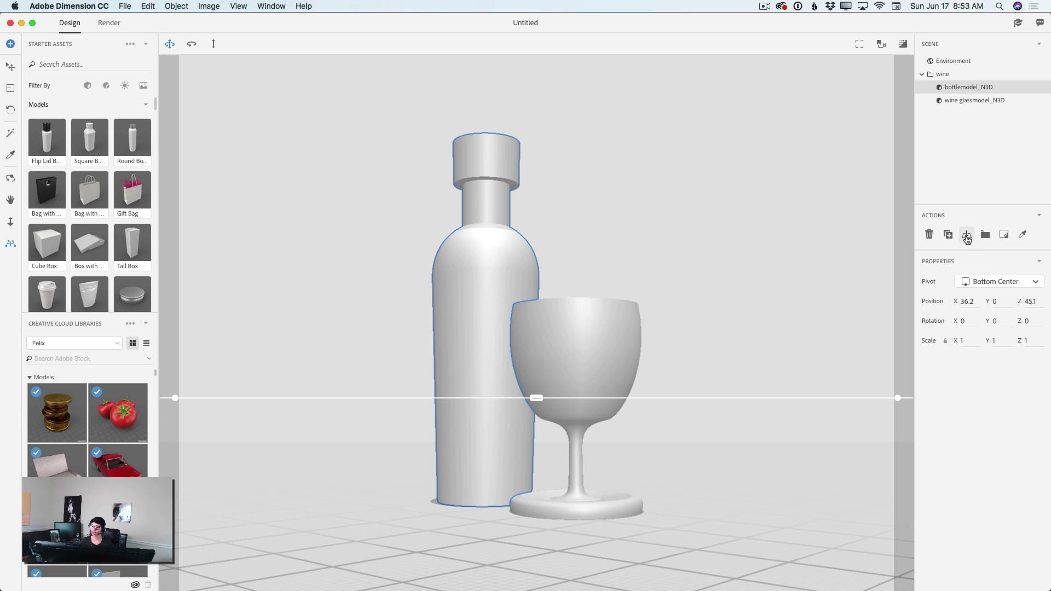
# Step: Rotate the whole wine group 14° about its vertical Y axis
pyautogui.click(942, 77)
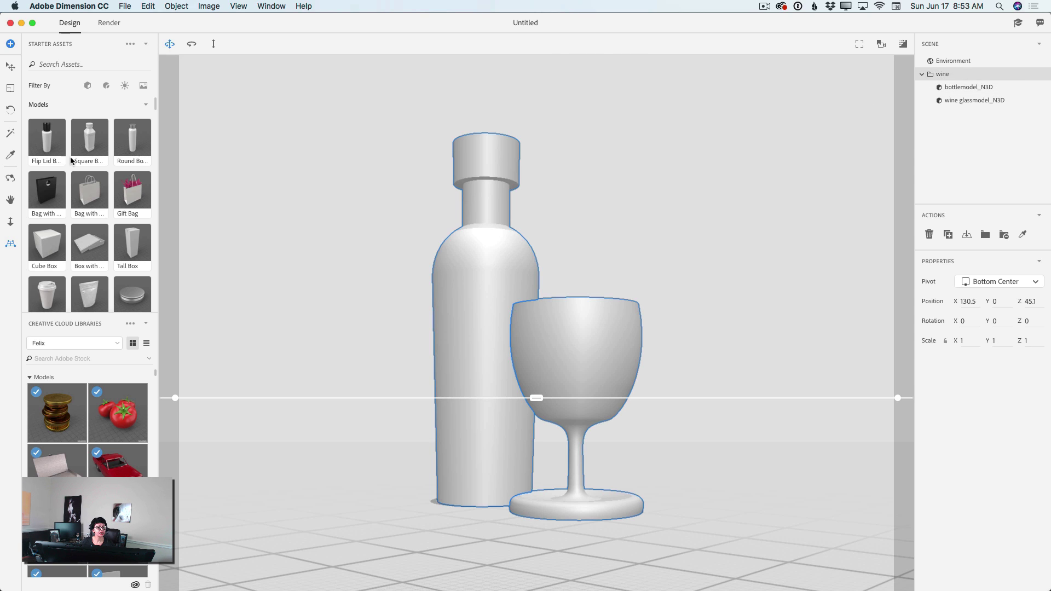
pyautogui.click(12, 112)
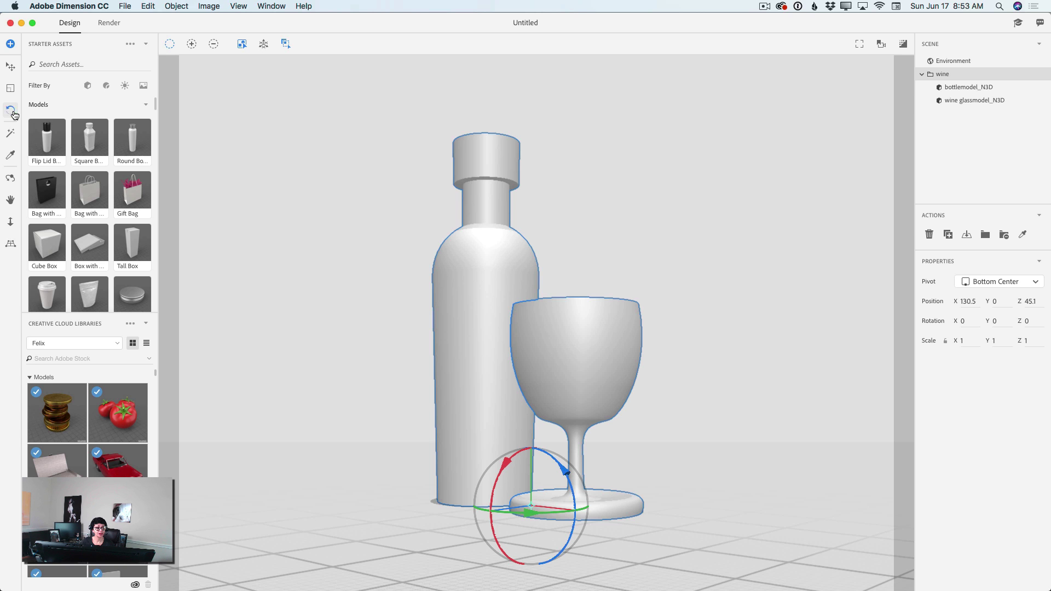
pyautogui.moveTo(528, 512)
pyautogui.mouseDown()
pyautogui.moveTo(564, 511)
pyautogui.moveTo(544, 515)
pyautogui.mouseUp()
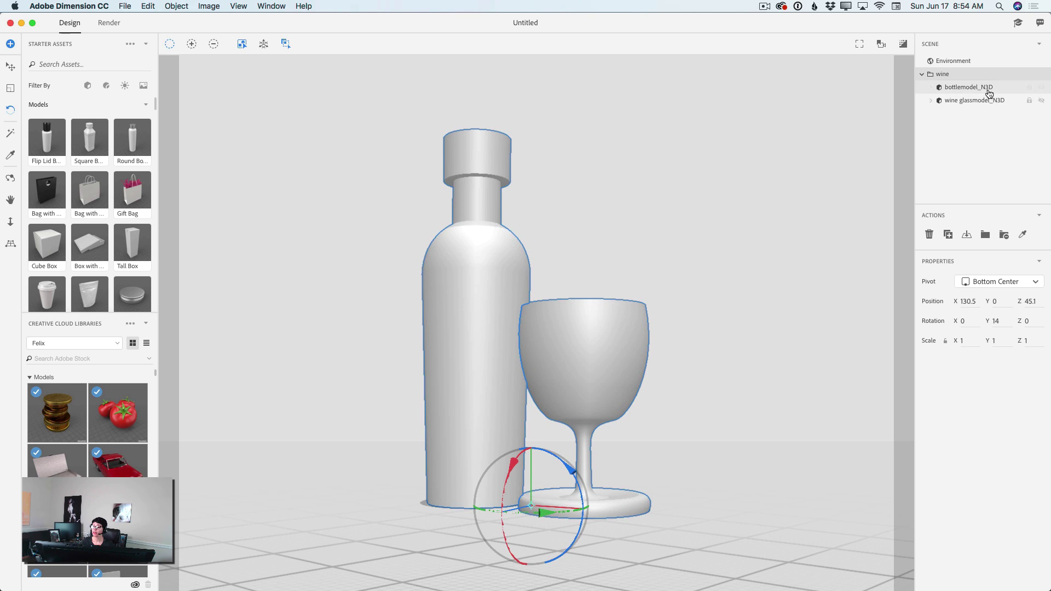
# Step: Select the bottle model and show only the materials among the starter assets
pyautogui.click(955, 87)
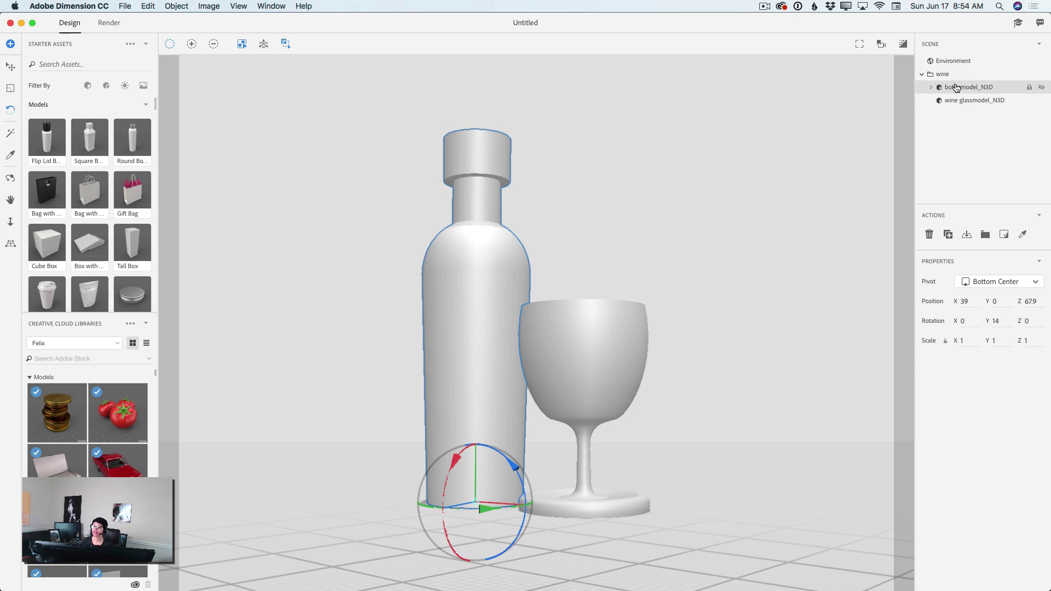
pyautogui.click(106, 87)
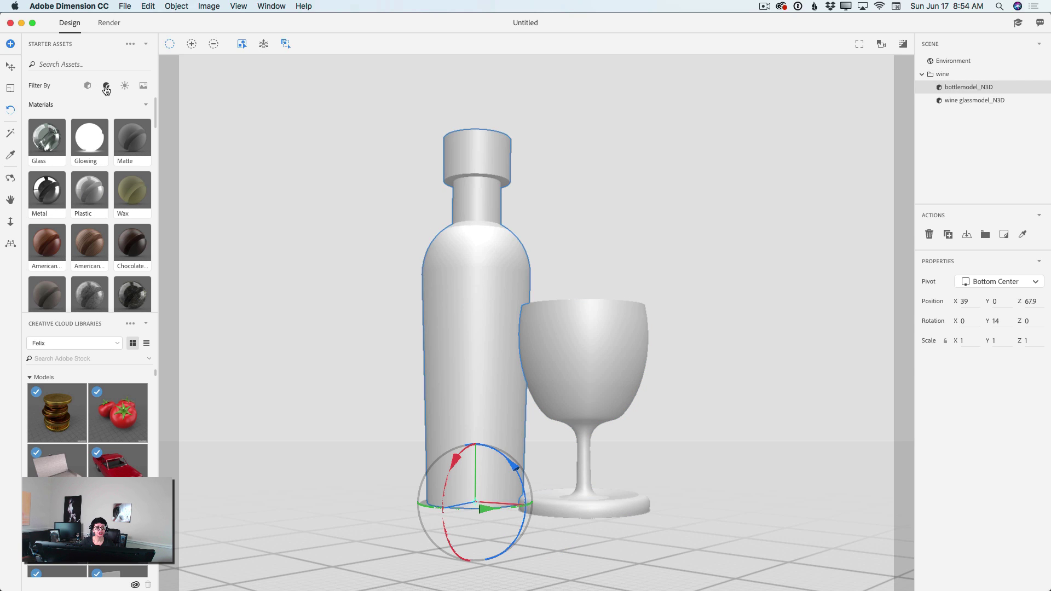
pyautogui.click(93, 214)
pyautogui.scroll(-3, 91, 198)
pyautogui.scroll(2, 91, 198)
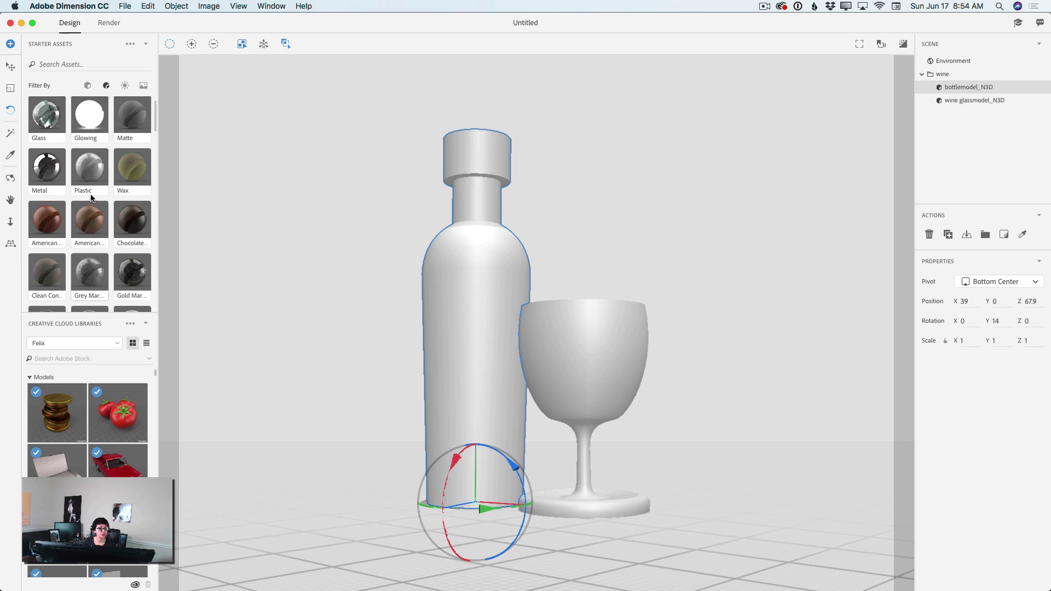
# Step: Try the Metal, reddish American wood, clean concrete, white plastic and orange plastic materials on the bottle
pyautogui.click(52, 168)
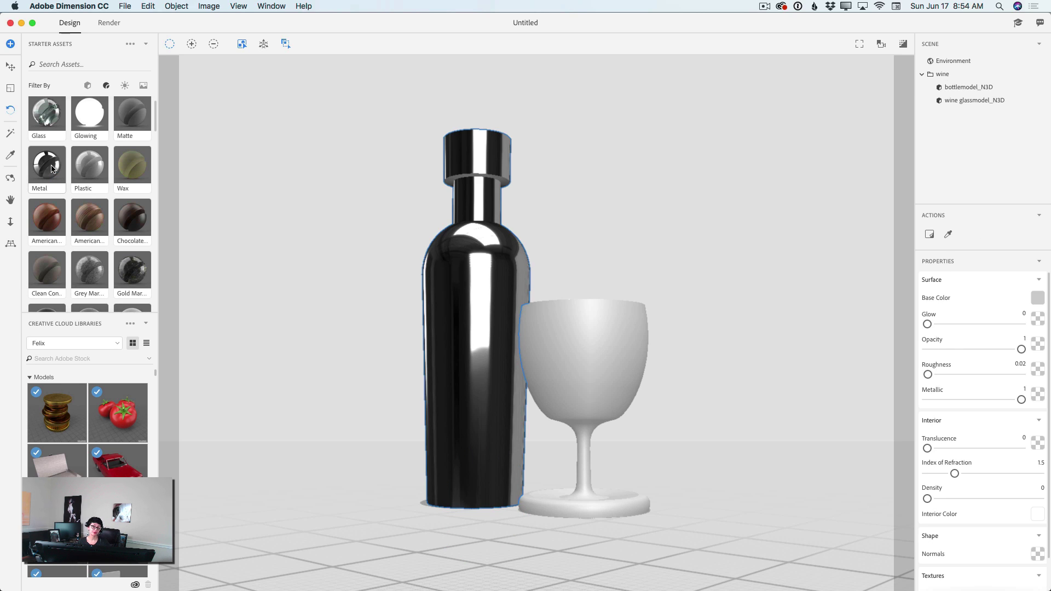
pyautogui.scroll(-1, 91, 221)
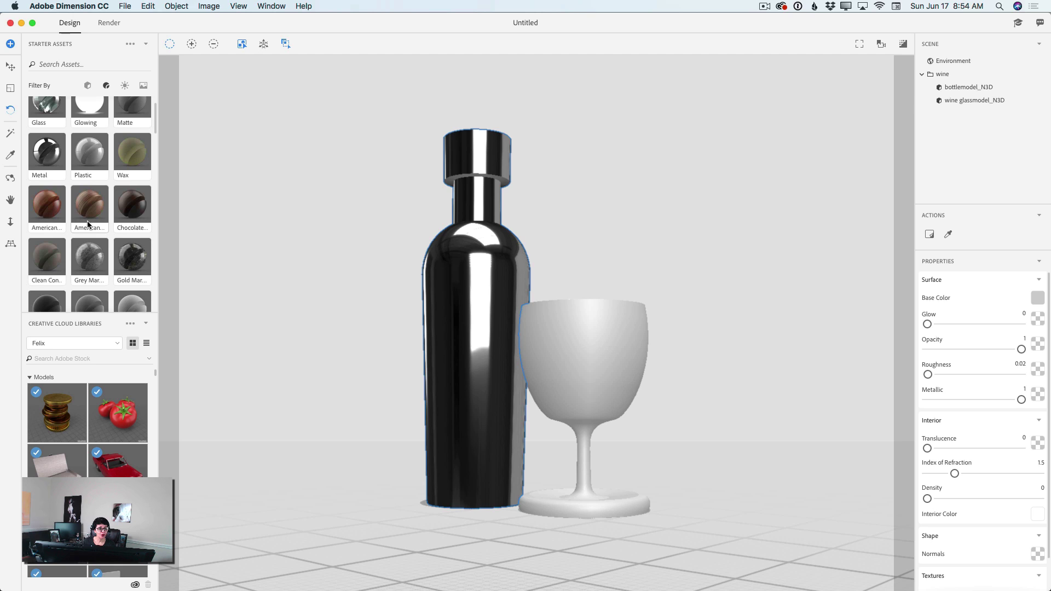
pyautogui.click(52, 211)
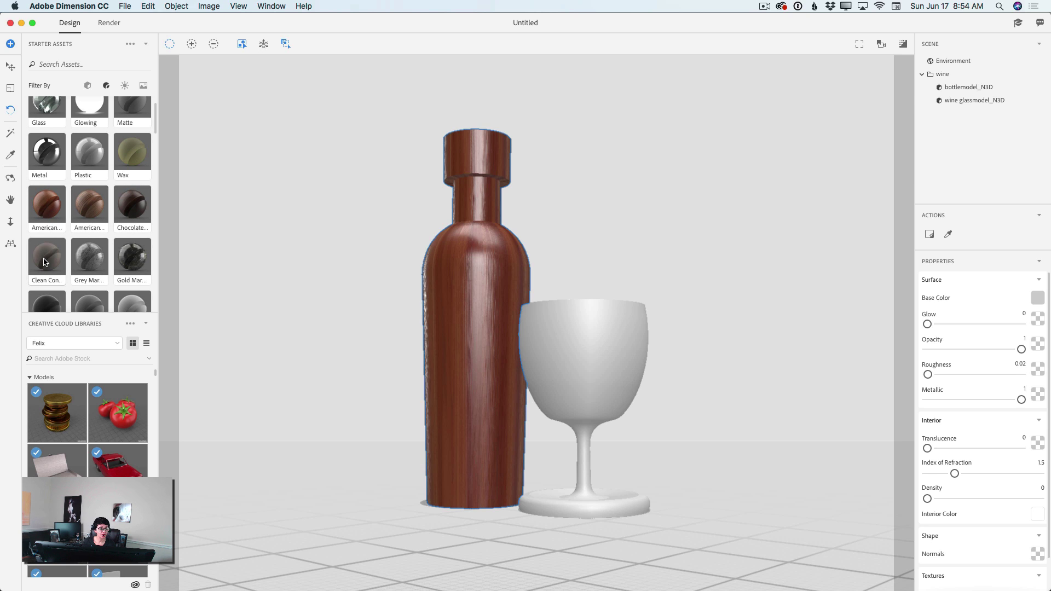
pyautogui.click(44, 262)
pyautogui.scroll(-5, 109, 263)
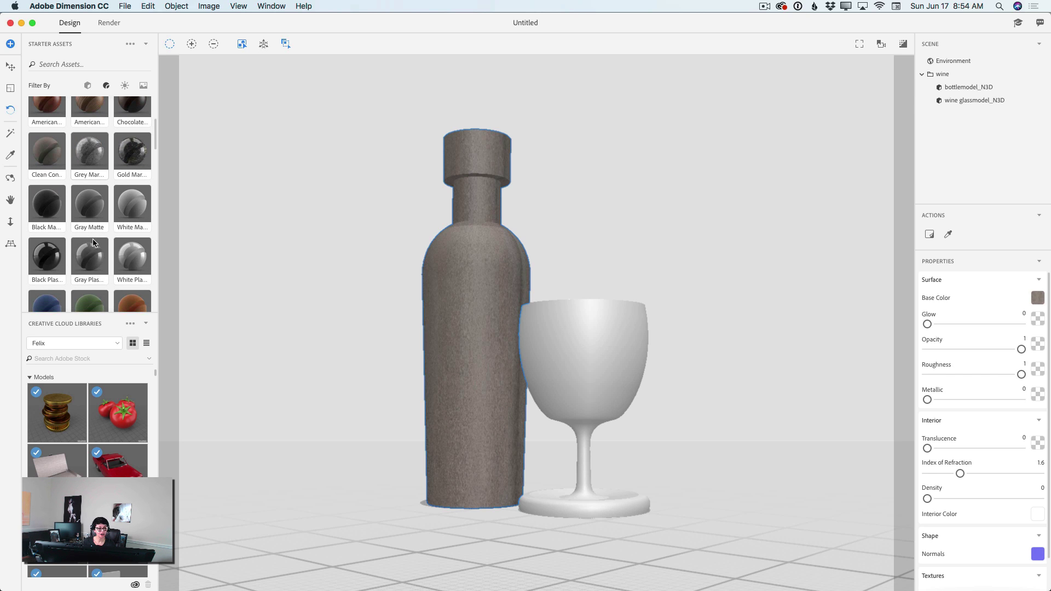
pyautogui.click(137, 266)
pyautogui.scroll(-6, 137, 267)
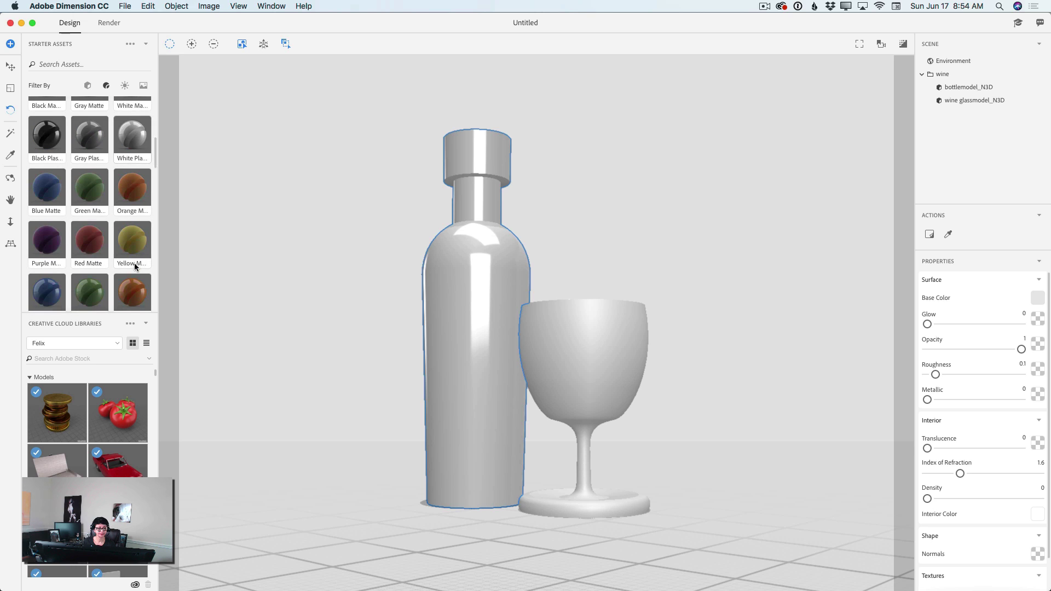
pyautogui.click(134, 267)
pyautogui.scroll(-6, 136, 266)
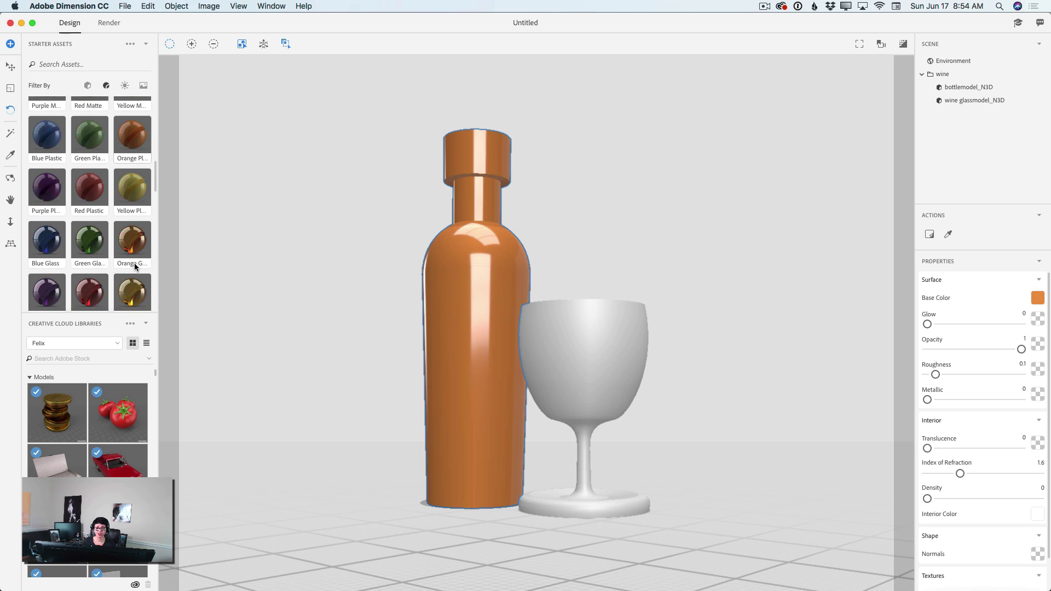
# Step: Apply the galvanized metal material to the bottle and rotate the bottle slightly about its vertical axis
pyautogui.scroll(-9, 135, 267)
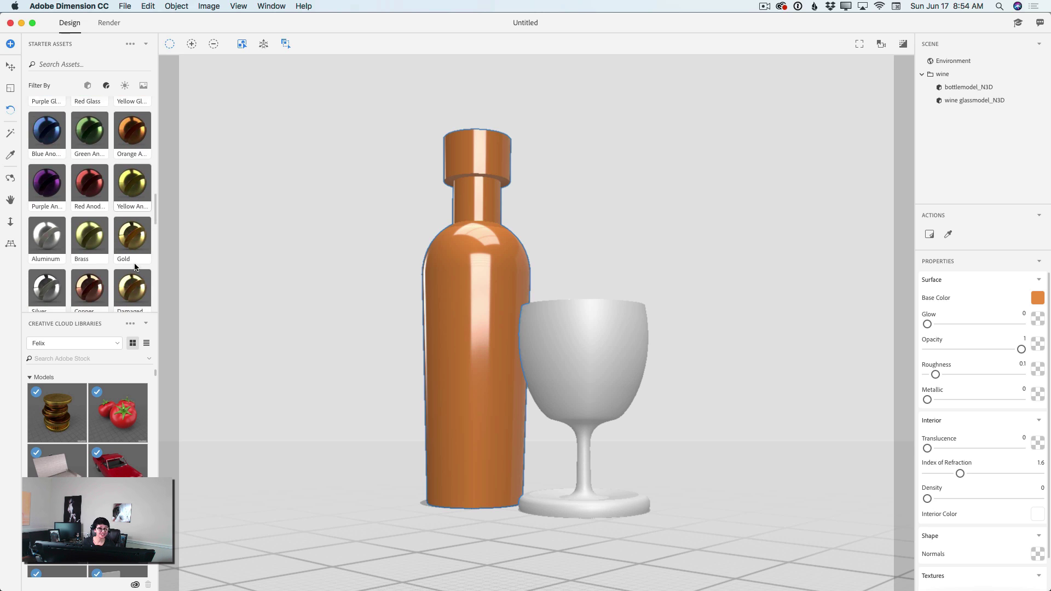
pyautogui.scroll(-2, 137, 267)
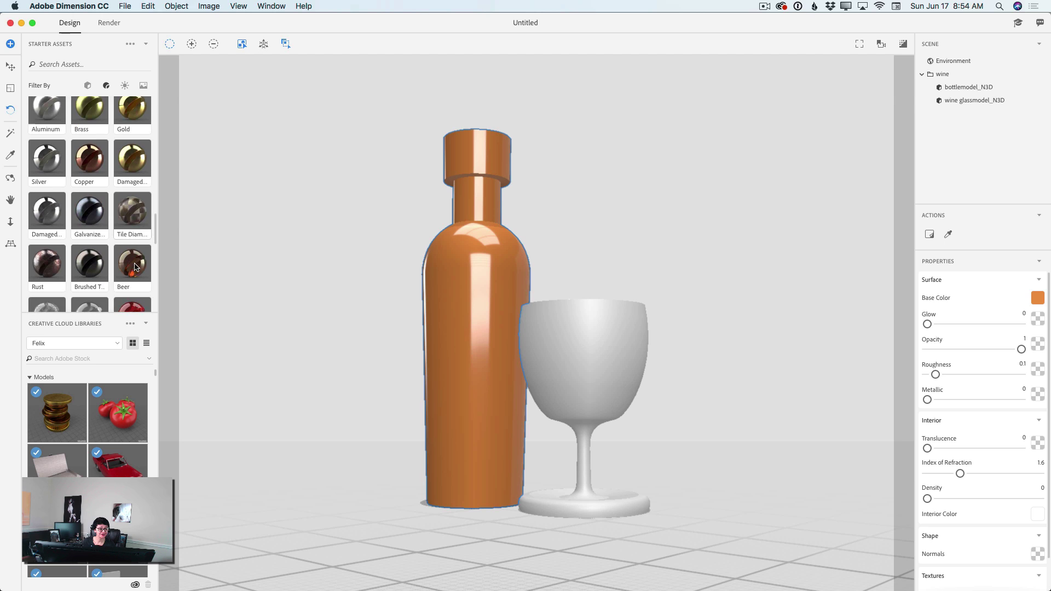
pyautogui.click(90, 210)
pyautogui.scroll(-3, 147, 261)
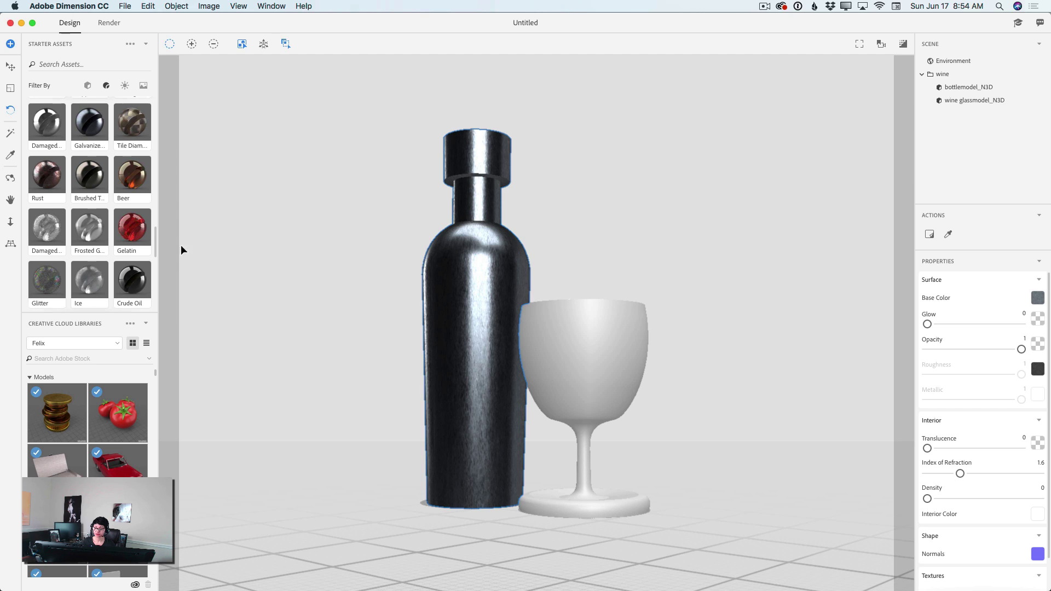
pyautogui.click(954, 89)
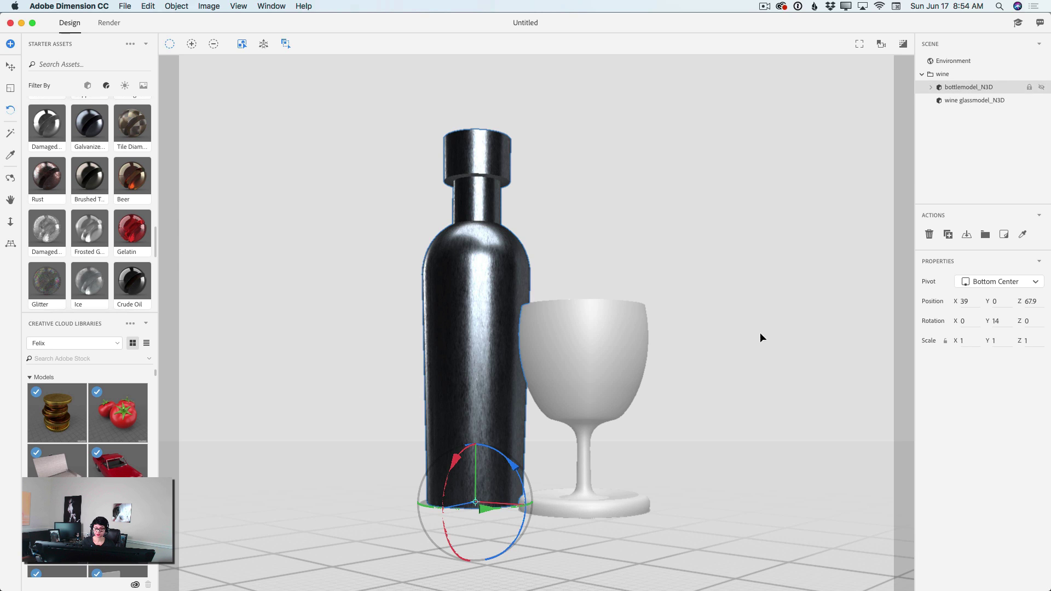
pyautogui.moveTo(482, 509); pyautogui.dragTo(497, 513)
# Step: Apply the Gold material to the wine glass model
pyautogui.click(955, 102)
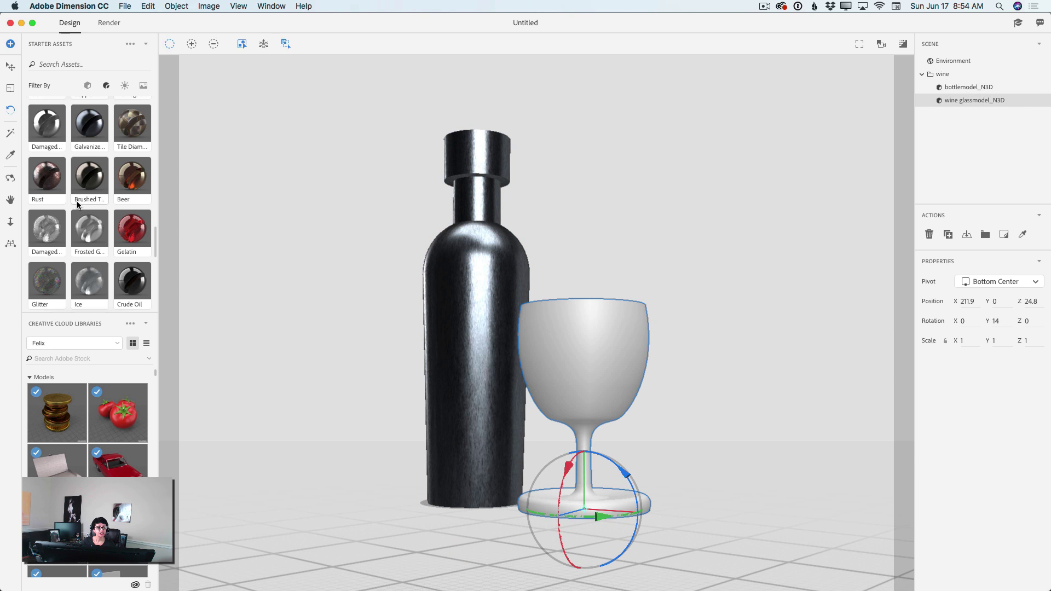
pyautogui.scroll(-3, 77, 204)
pyautogui.scroll(-10, 77, 204)
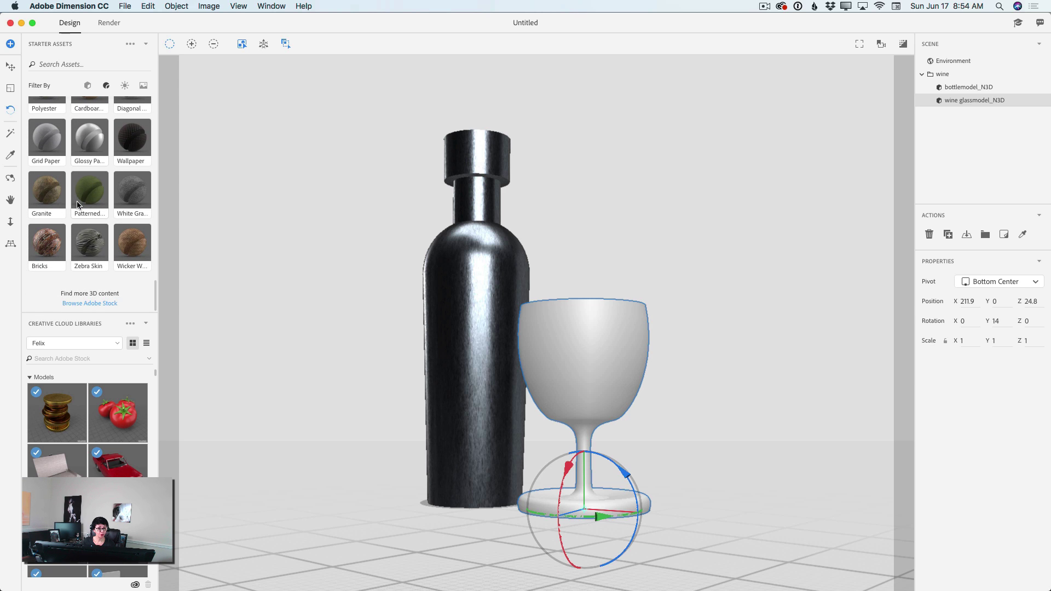
pyautogui.scroll(10, 78, 205)
pyautogui.scroll(5, 77, 205)
pyautogui.scroll(-1, 77, 205)
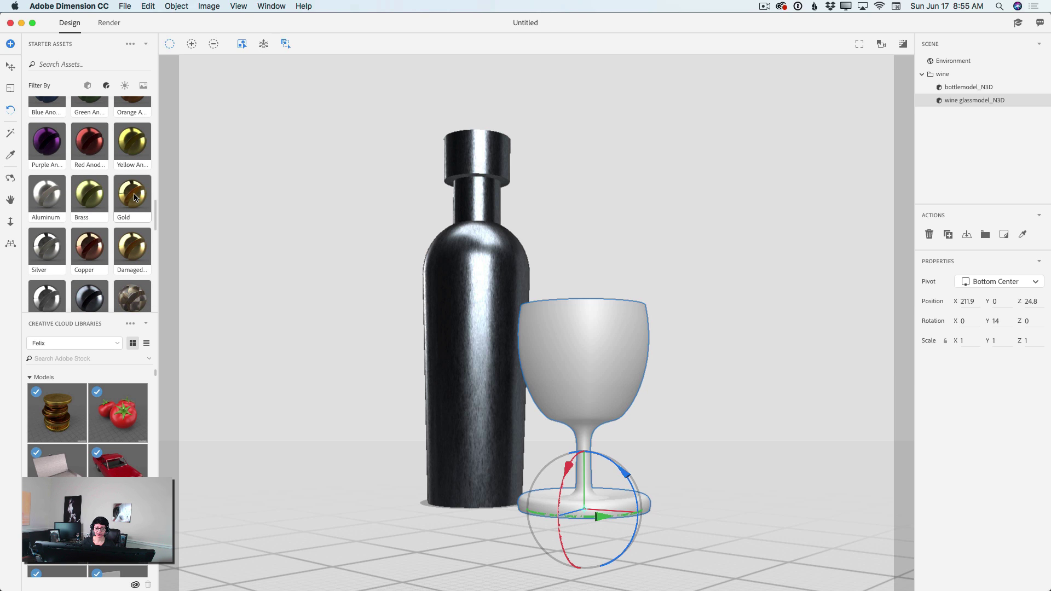
pyautogui.click(135, 198)
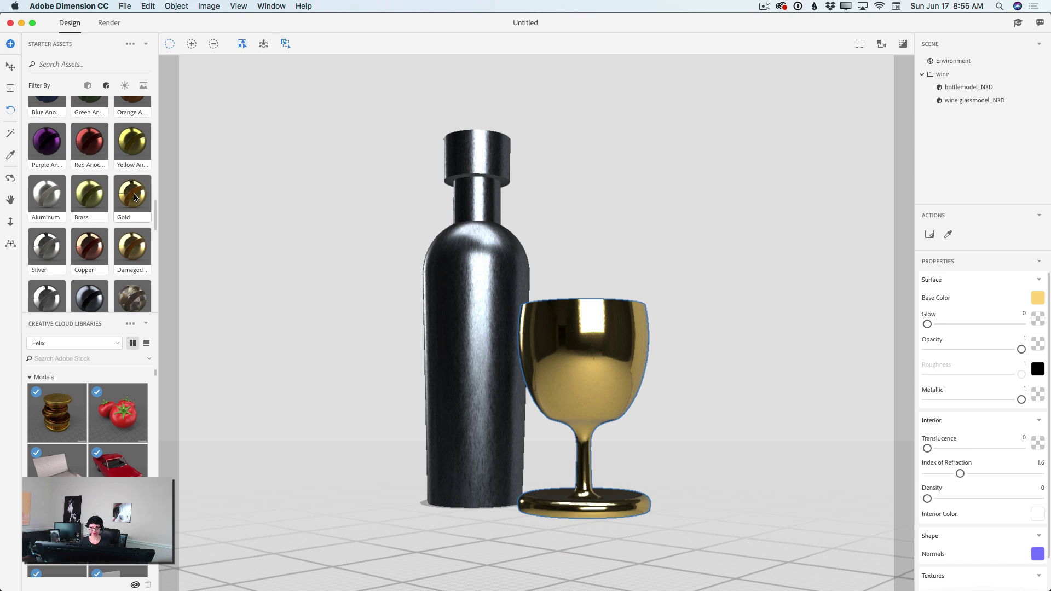
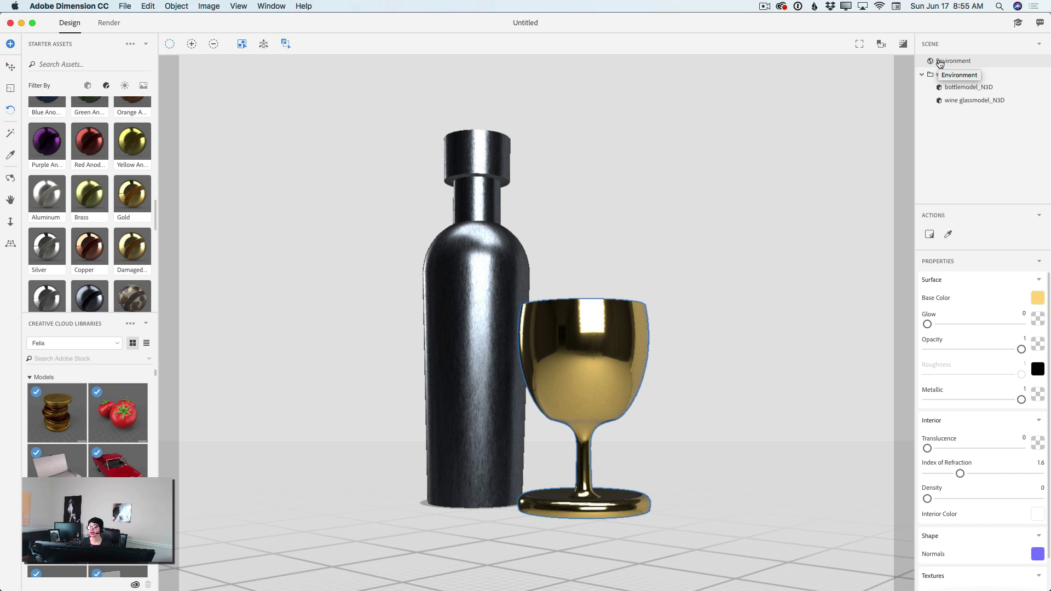
# Step: Set the environment's background color to black
pyautogui.click(939, 61)
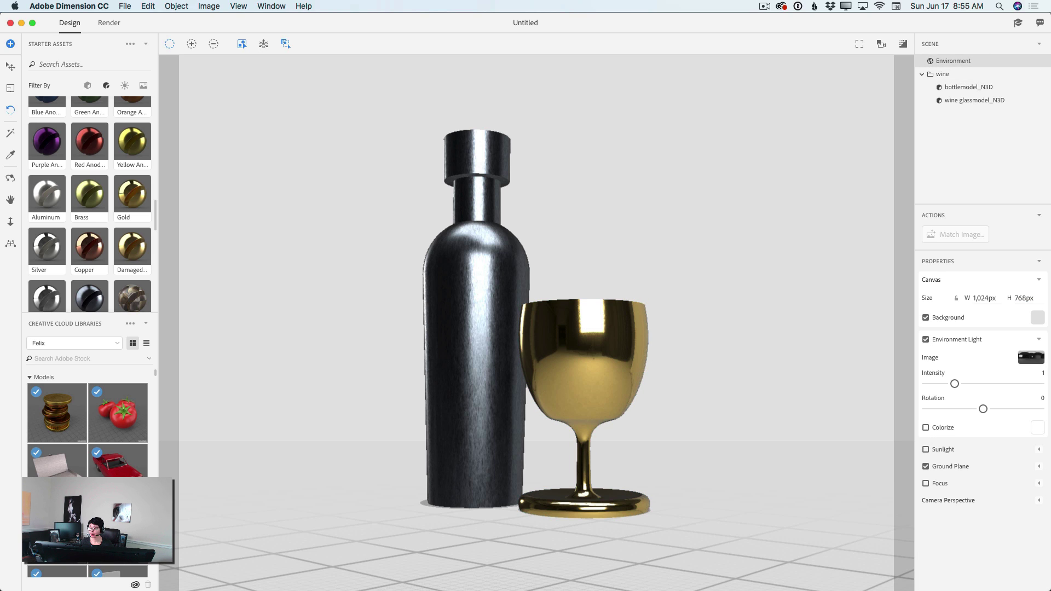
pyautogui.click(1037, 318)
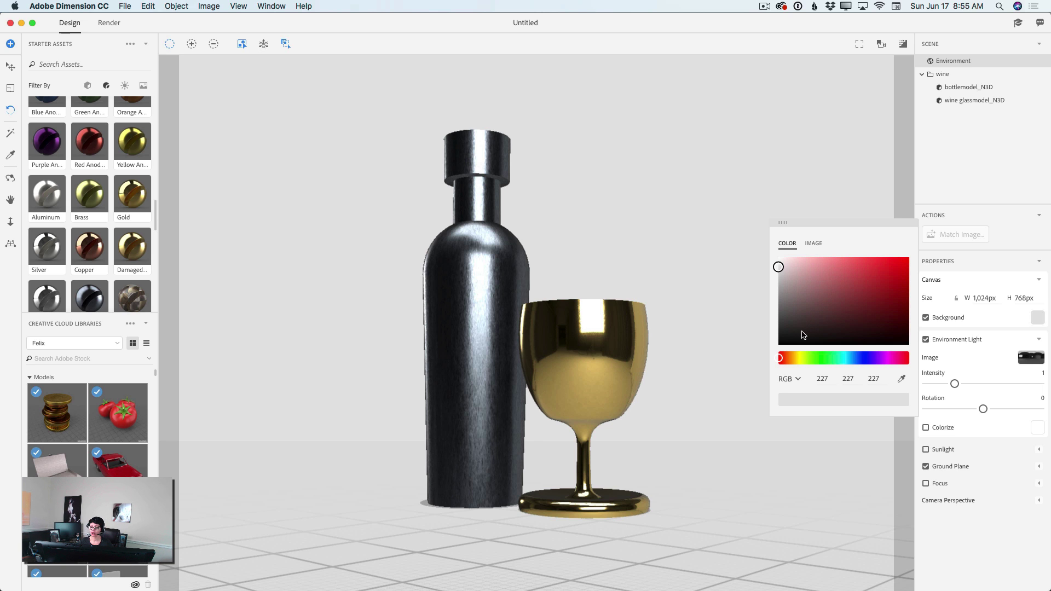
pyautogui.moveTo(802, 335)
pyautogui.mouseDown()
pyautogui.moveTo(832, 326)
pyautogui.moveTo(869, 276)
pyautogui.moveTo(783, 344)
pyautogui.moveTo(795, 342)
pyautogui.mouseUp()
# Step: Use the Table starter image as the scene's background
pyautogui.click(813, 244)
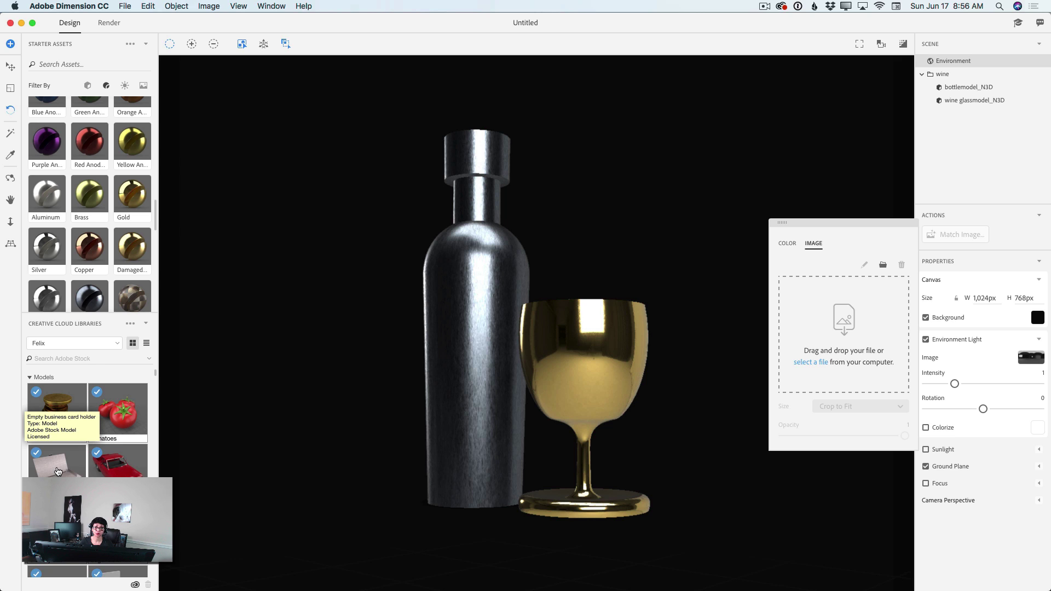
pyautogui.click(144, 86)
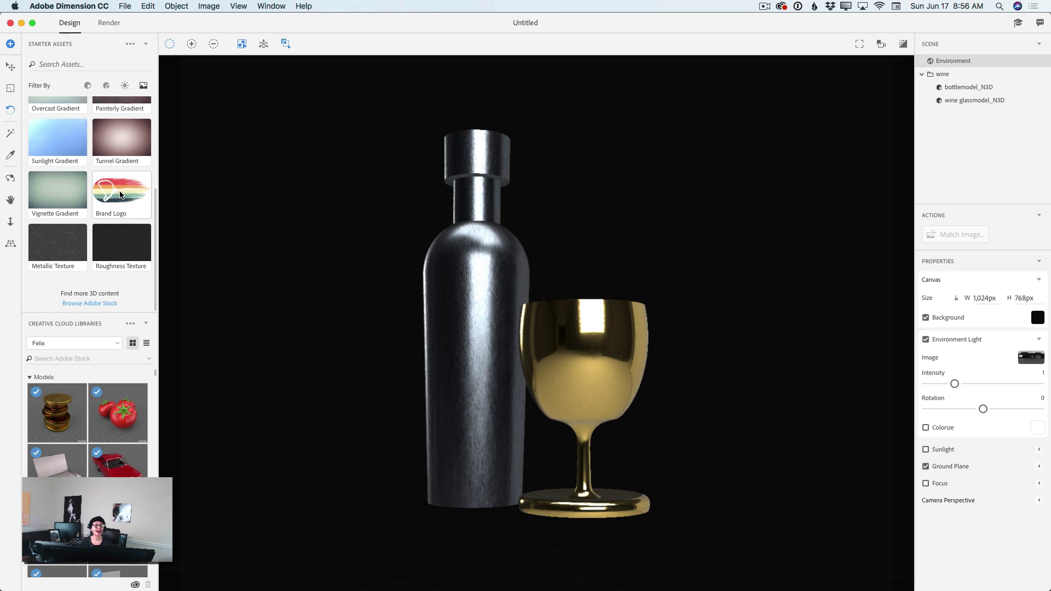
pyautogui.scroll(3, 73, 187)
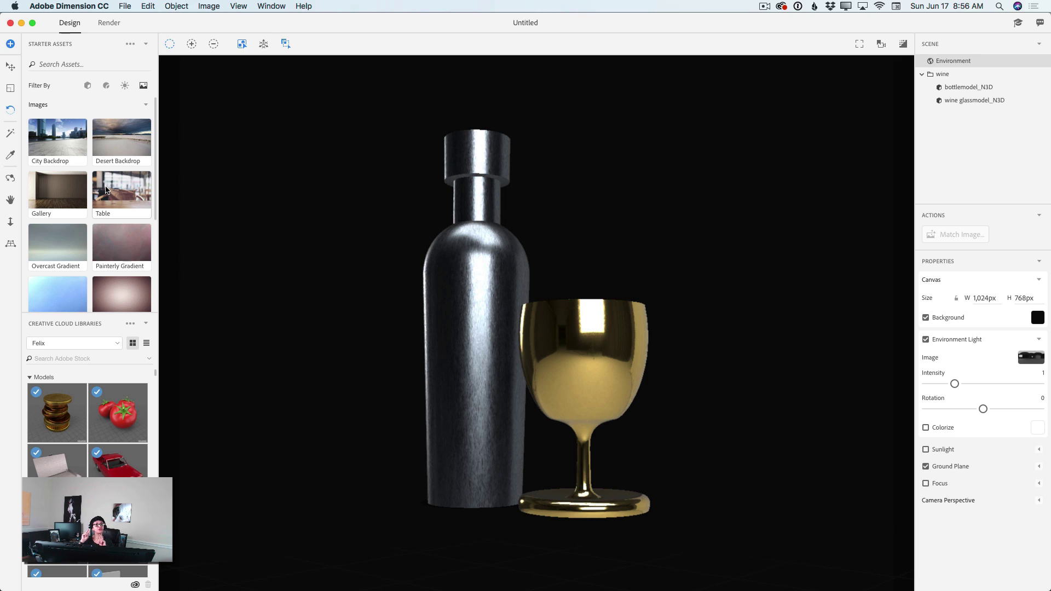
pyautogui.scroll(-1, 107, 190)
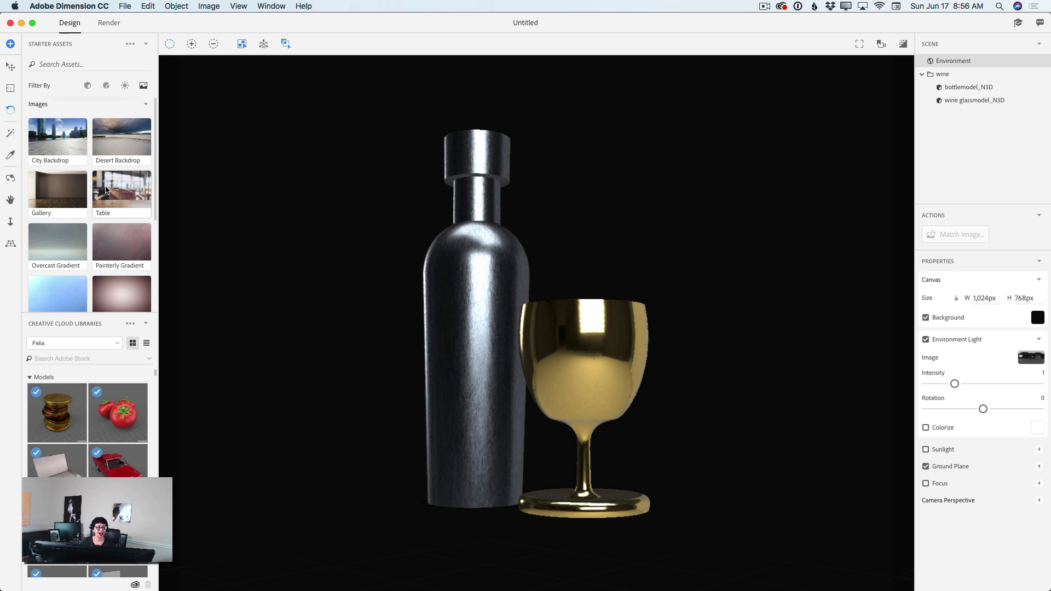
pyautogui.click(107, 189)
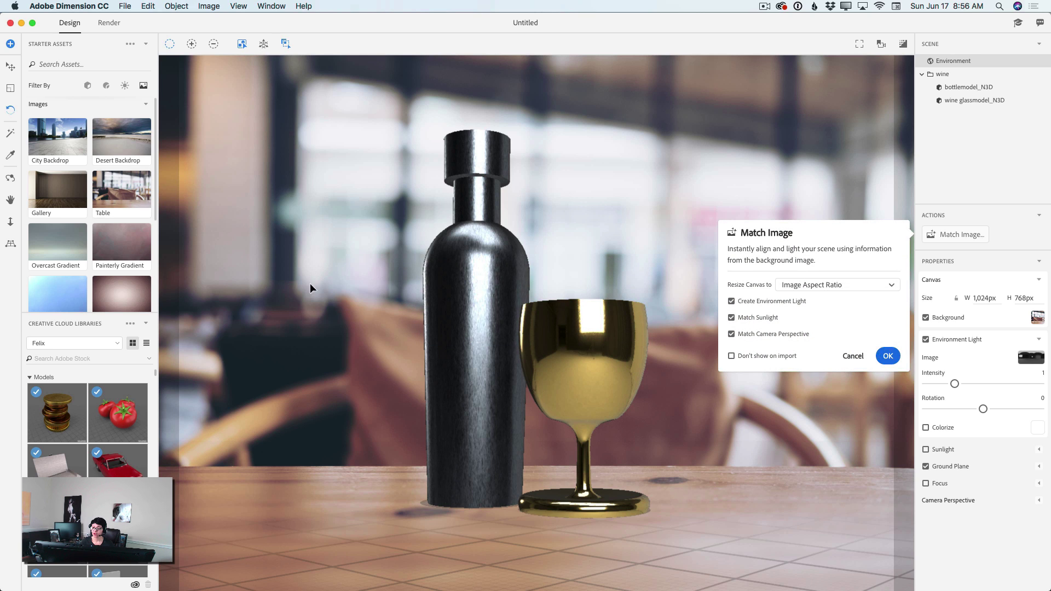
# Step: Match the scene to the background image with Don't Resize, creating environment light and matching sunlight and camera perspective
pyautogui.click(888, 285)
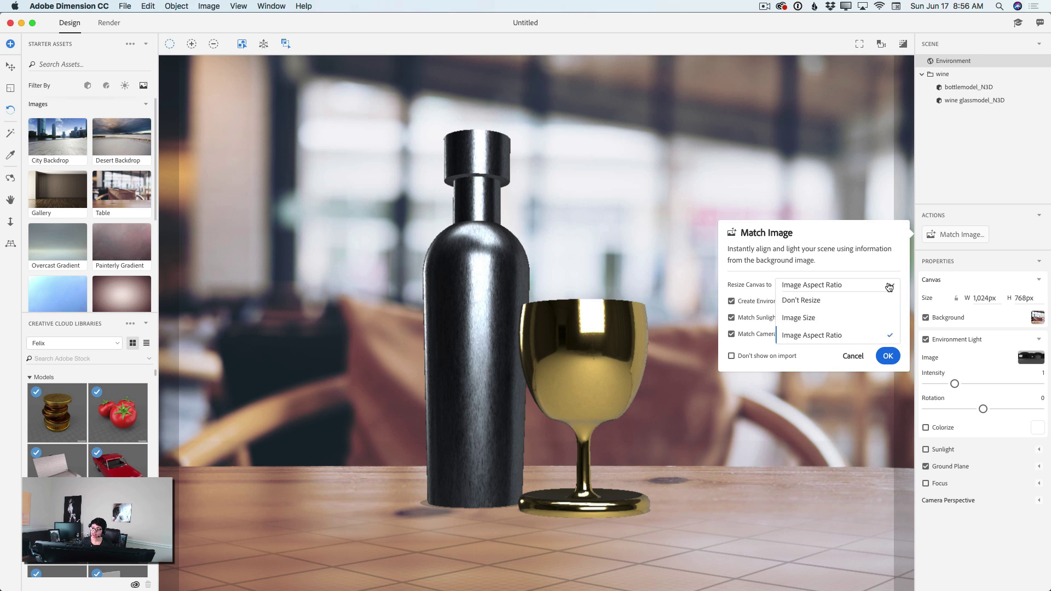
pyautogui.click(810, 302)
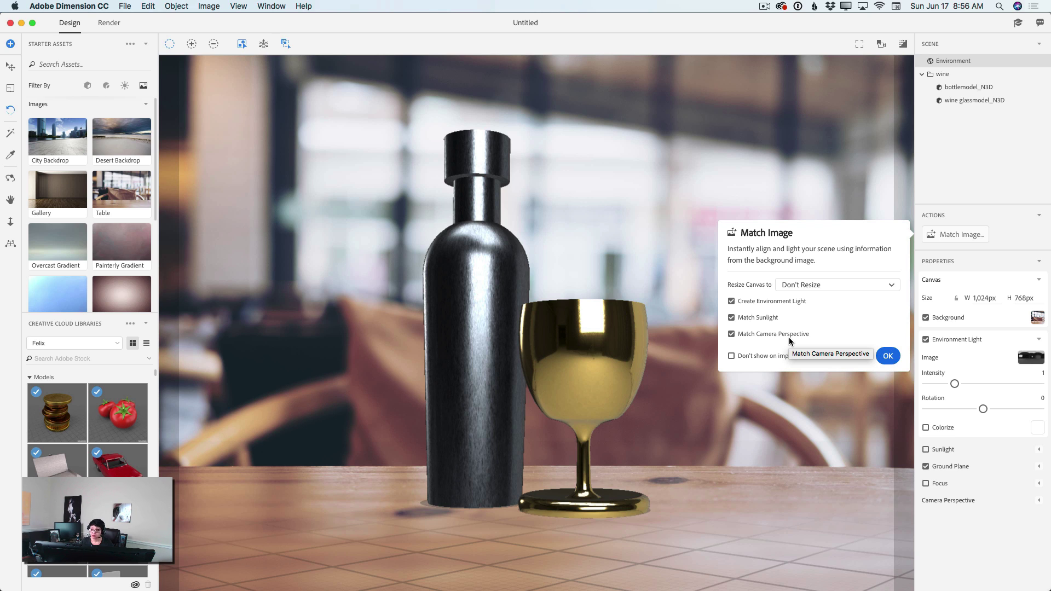
pyautogui.click(888, 356)
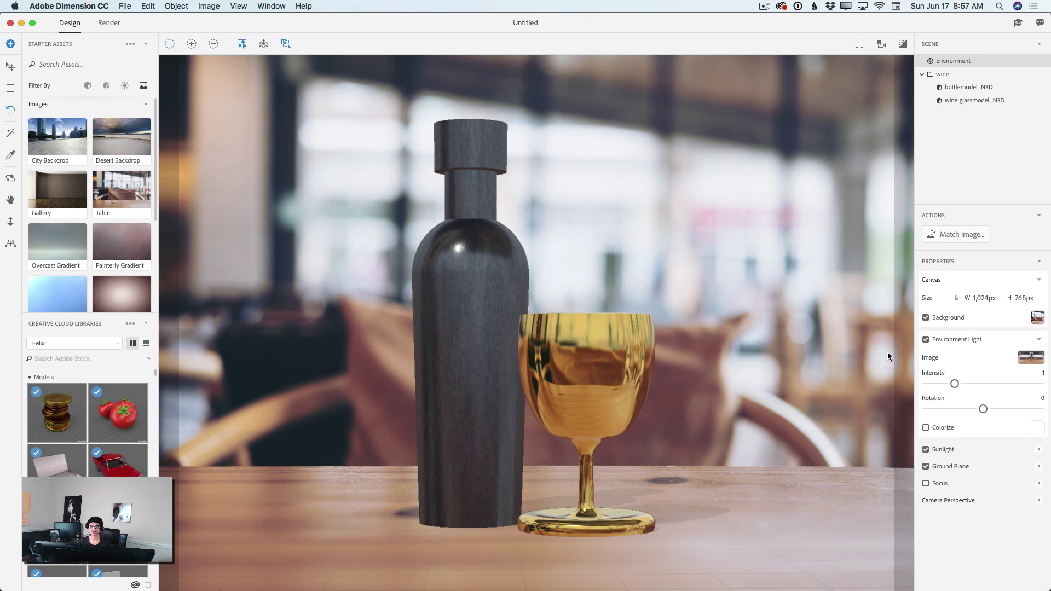
# Step: Set the environment light's intensity to 1.83 and rotation to 3.5, leaving Colorize off
pyautogui.moveTo(954, 384); pyautogui.dragTo(984, 408)
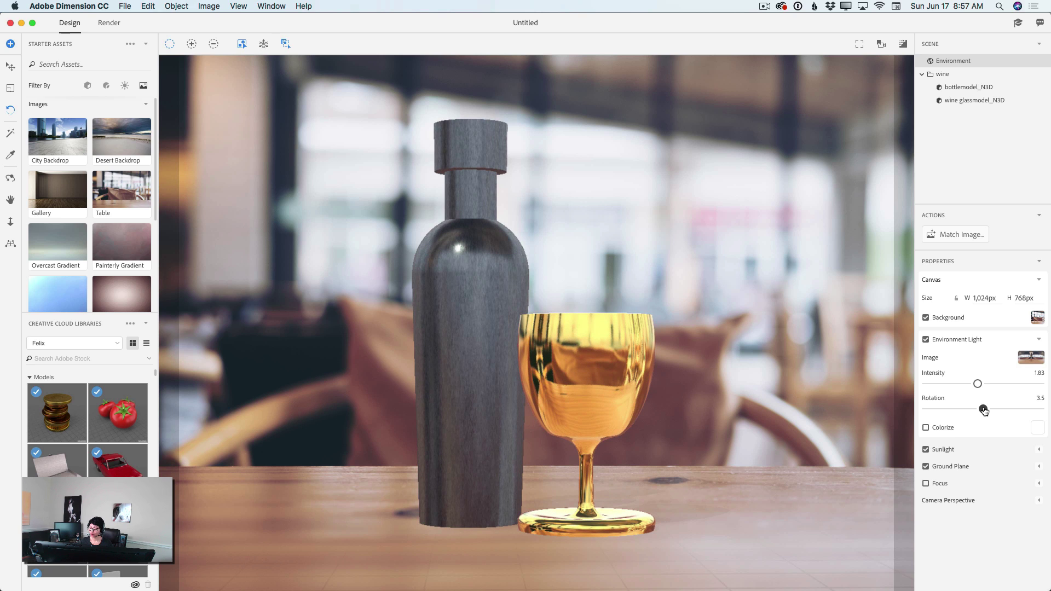
pyautogui.click(924, 427)
pyautogui.click(925, 428)
# Step: Adjust the sunlight to intensity 0.577, cloudiness 0.55, height 68.37 and rotation 136.73
pyautogui.click(1038, 450)
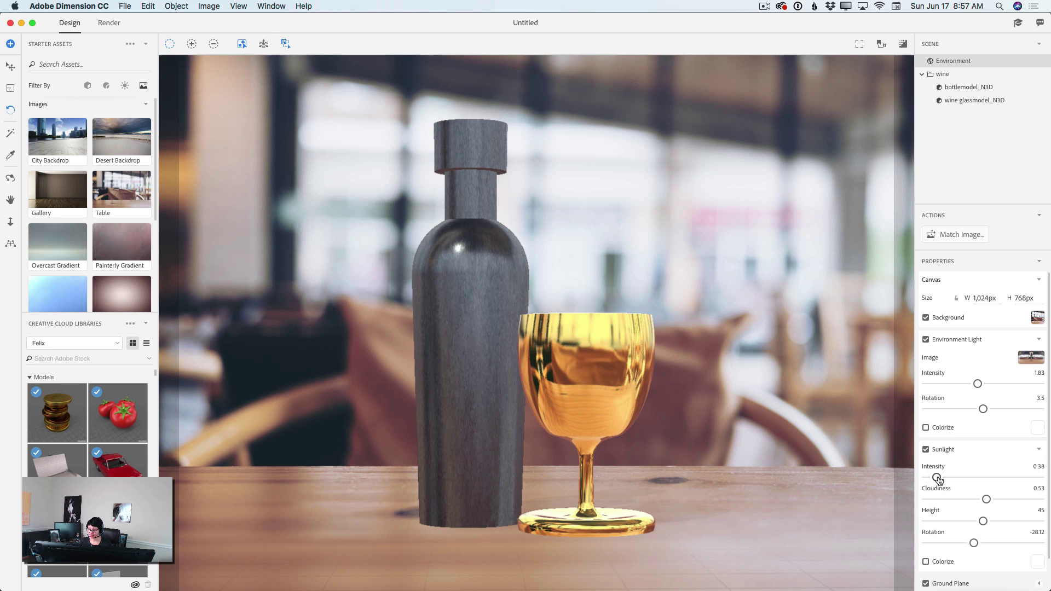
pyautogui.moveTo(937, 478); pyautogui.dragTo(1025, 543)
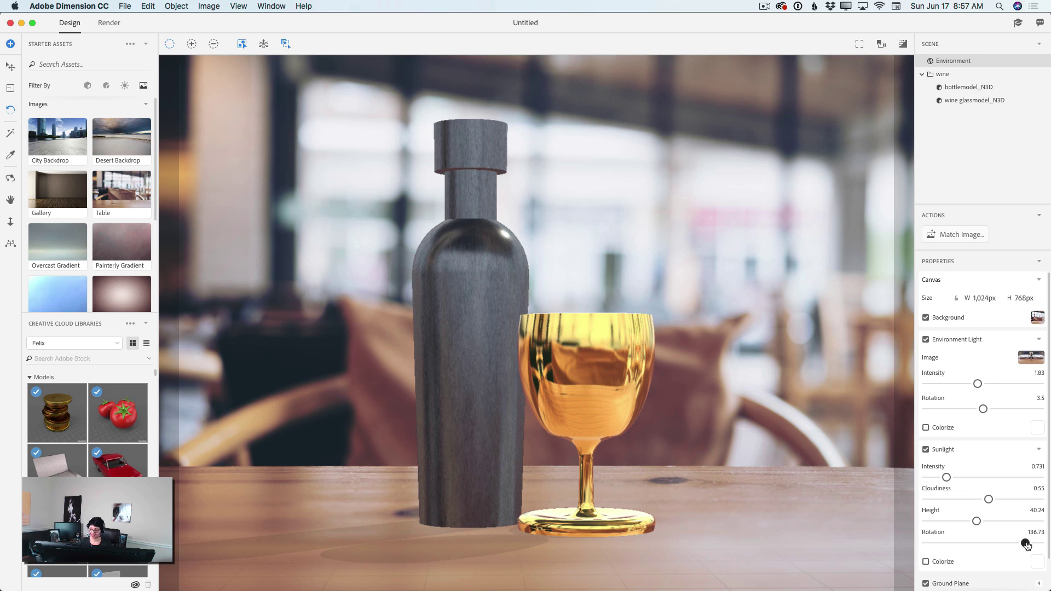
pyautogui.moveTo(945, 478); pyautogui.dragTo(943, 480)
pyautogui.moveTo(976, 521); pyautogui.dragTo(1001, 518)
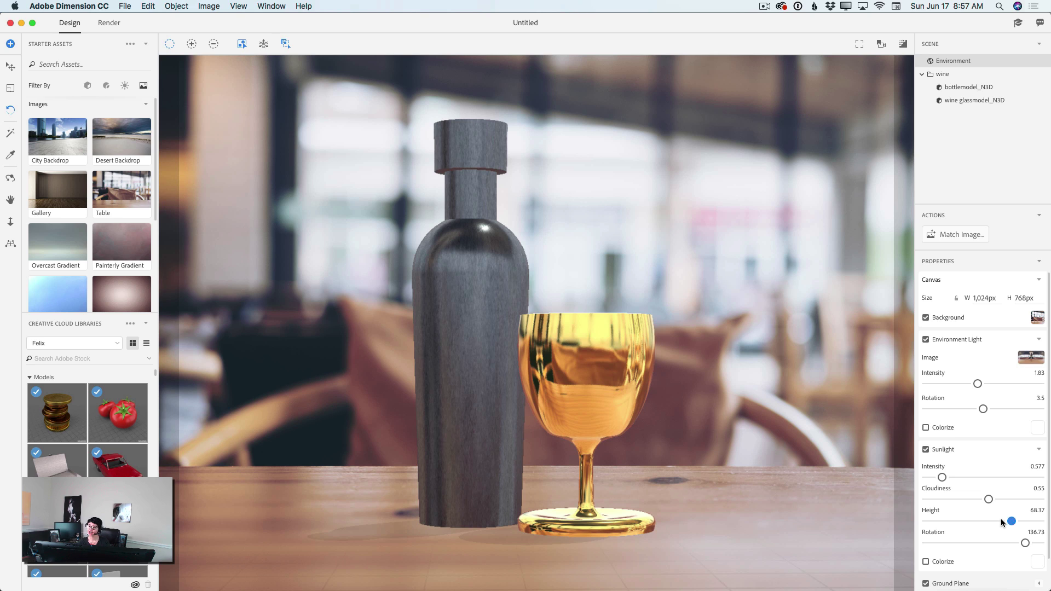
# Step: Render the scene at High (Slow) quality with the export filename "Wine and the glass", keeping the PSD (16 Bits/Channel) format
pyautogui.click(104, 23)
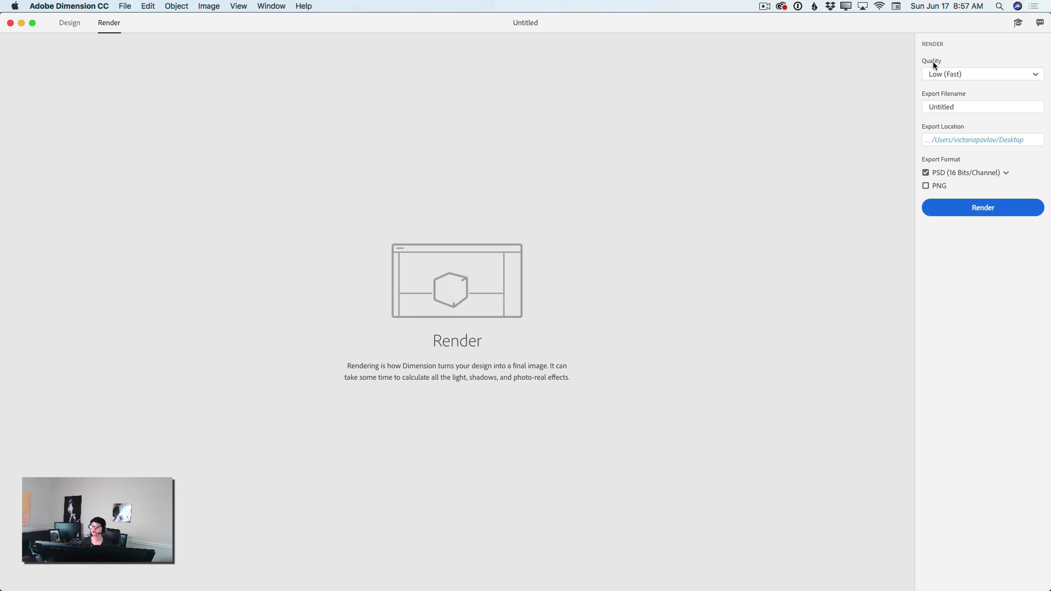
pyautogui.click(942, 75)
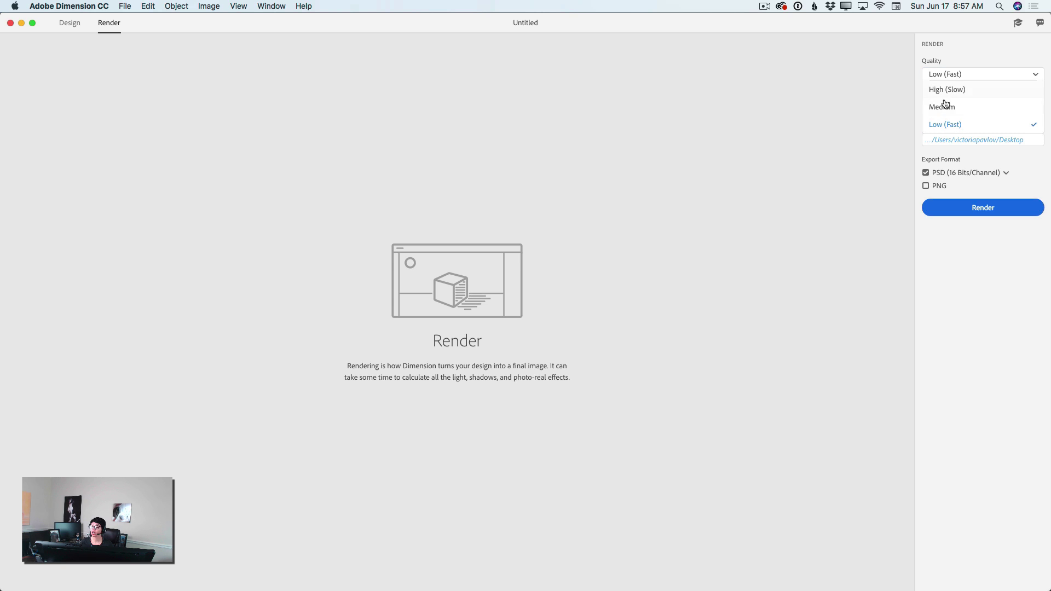
pyautogui.click(942, 89)
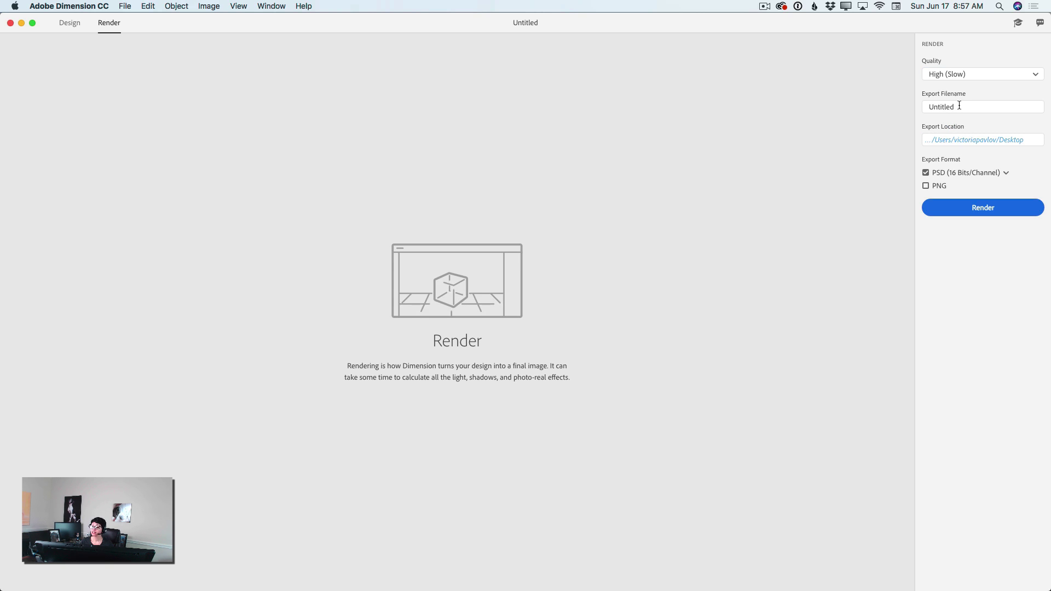
pyautogui.click(959, 106)
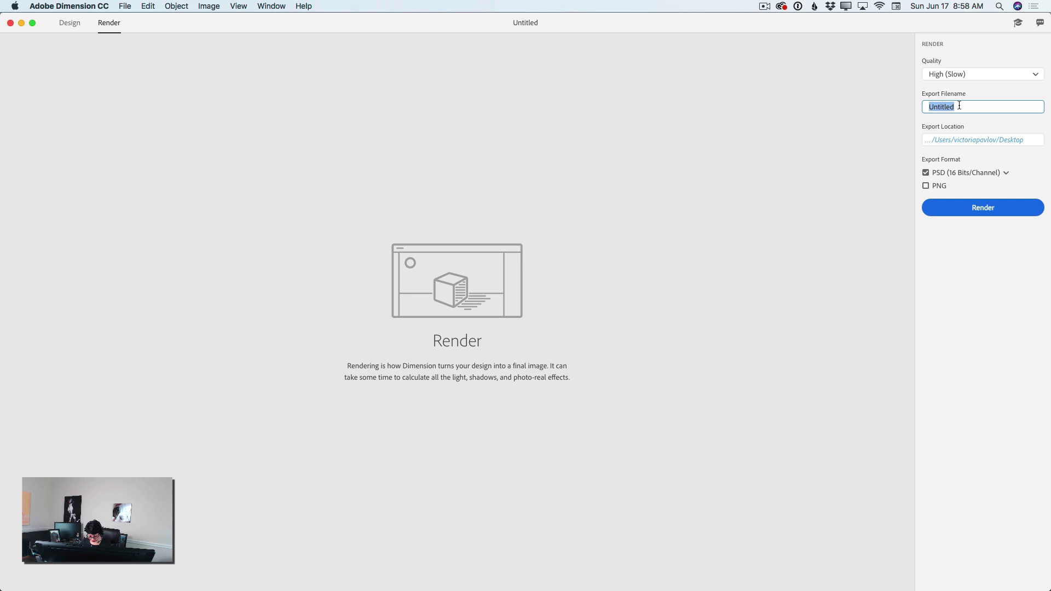
pyautogui.write('Wine and the glass')
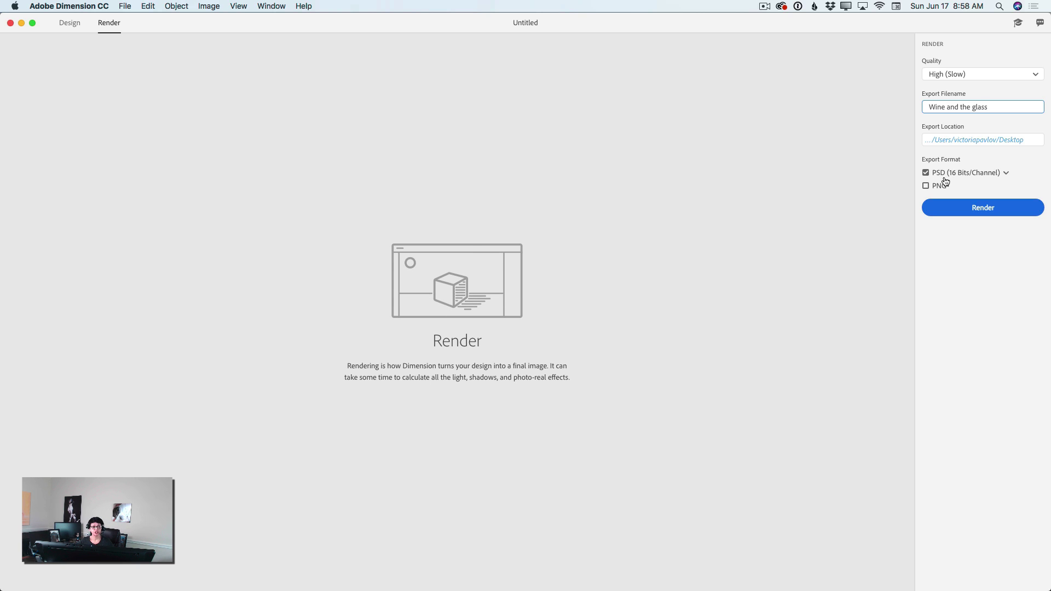
pyautogui.click(985, 207)
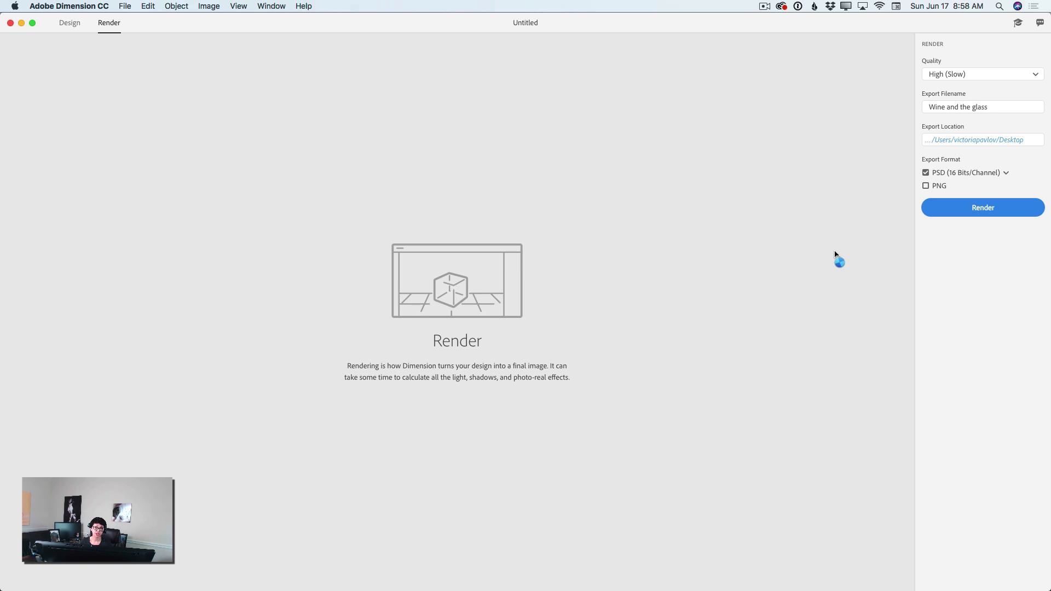